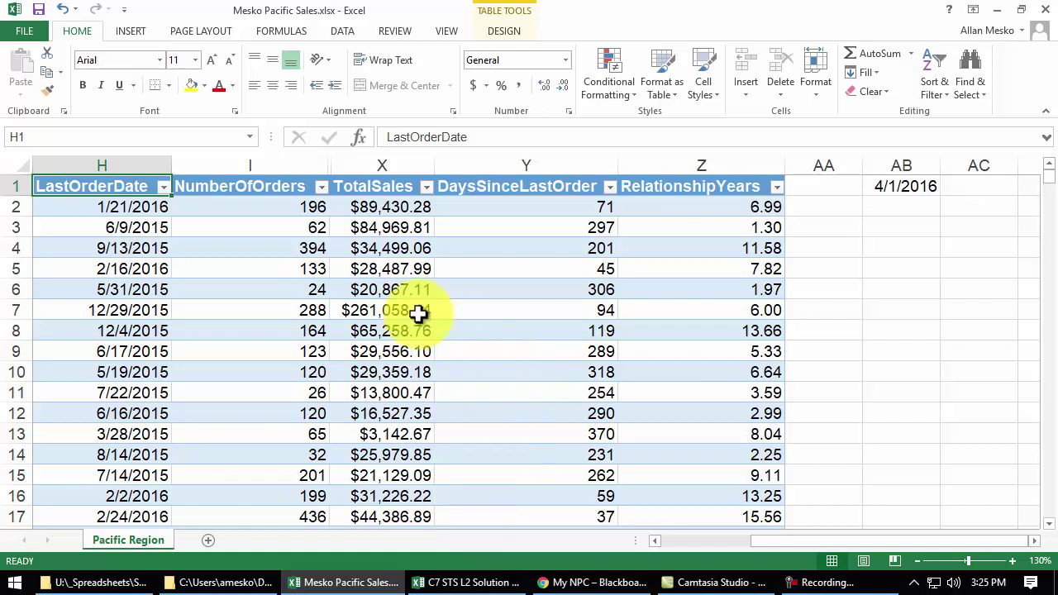
Select a cell in the Pacific Region sales table and bring up the INSERT commands
click(364, 248)
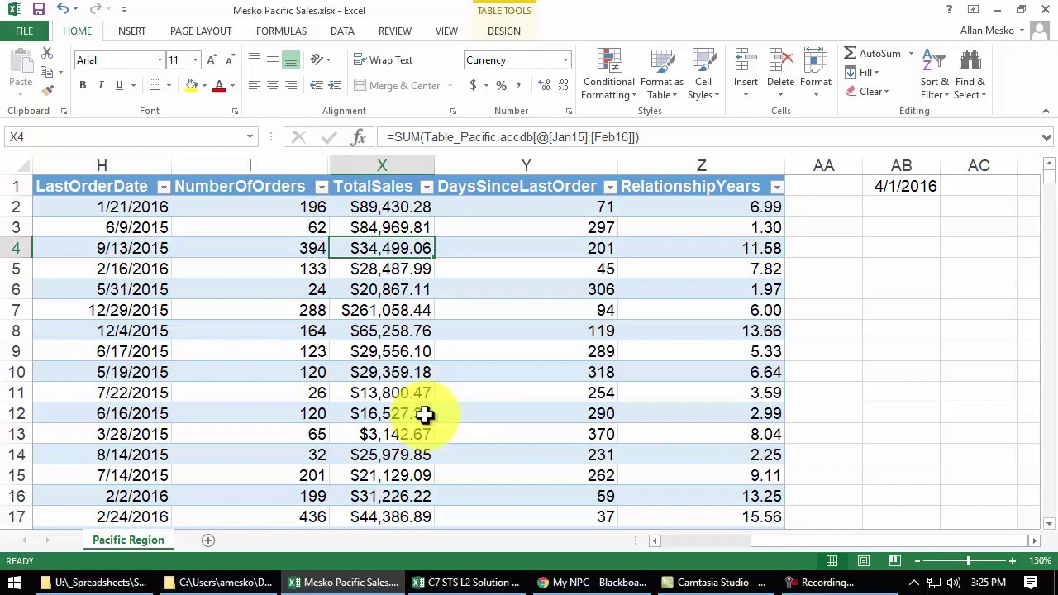
click(142, 34)
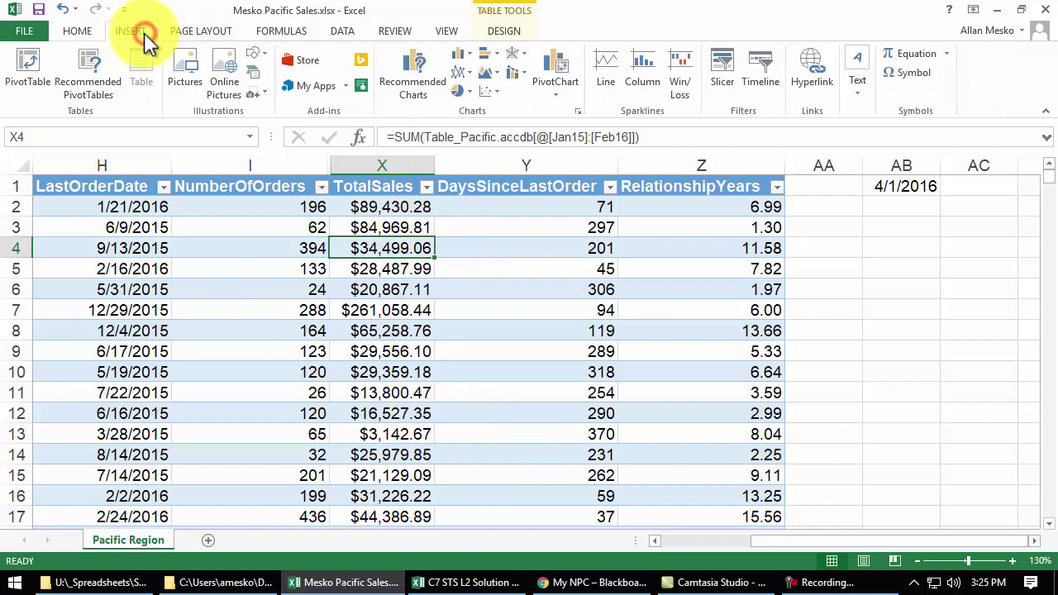
Insert a blank PivotTable from Table_Pacific.accdb onto a new worksheet, Sheet1
click(31, 70)
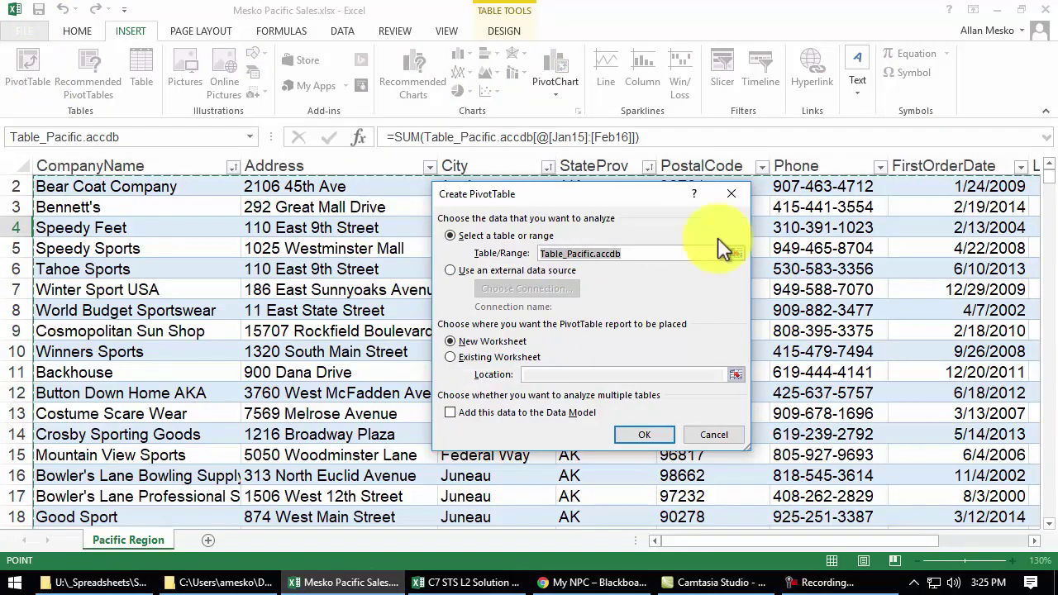
click(567, 237)
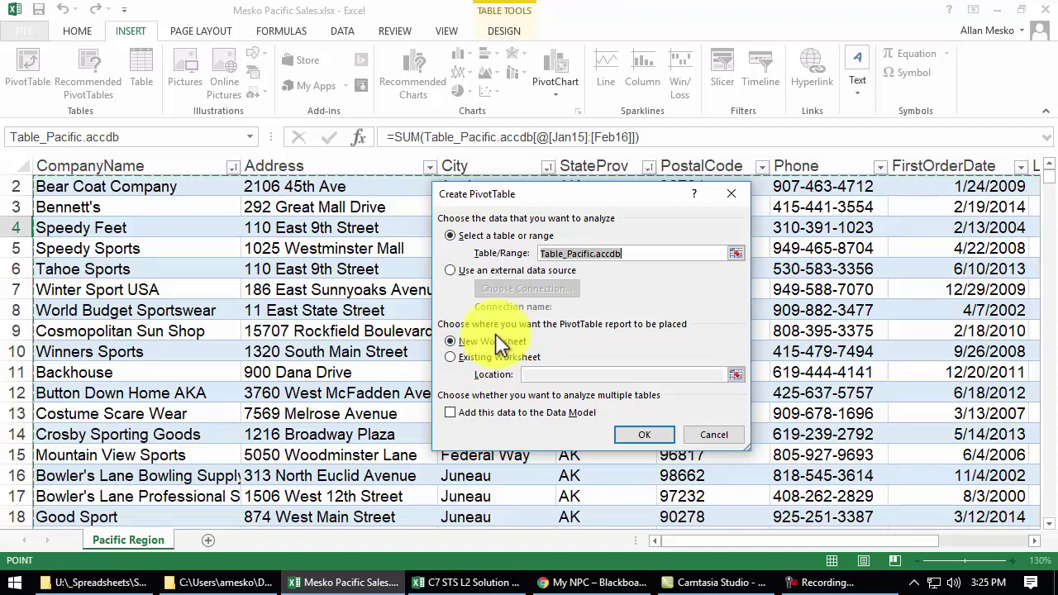
click(645, 436)
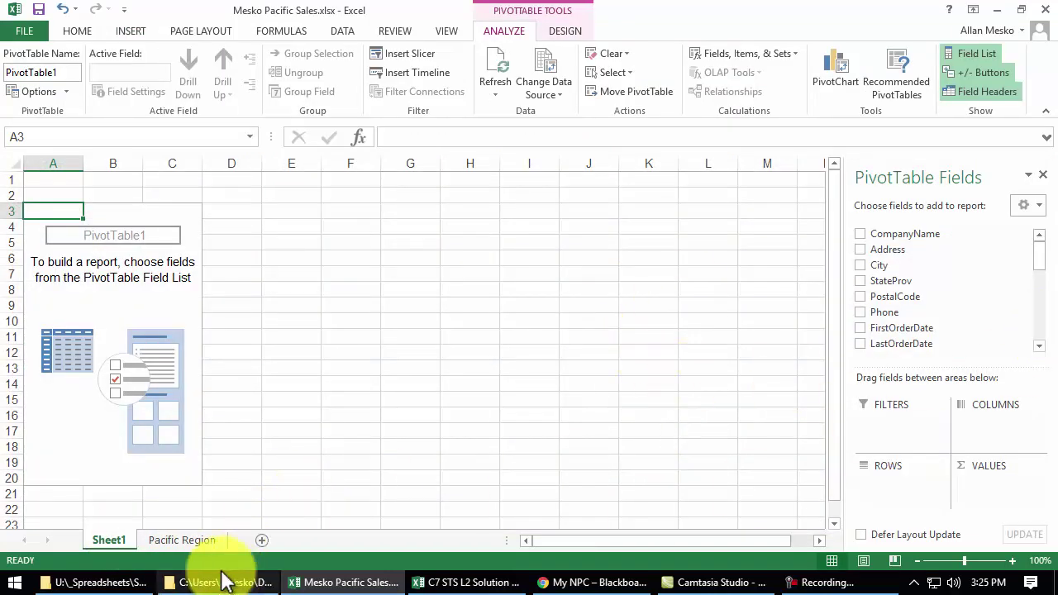
Rename Sheet1 to 'PivotTable Report'
click(107, 542)
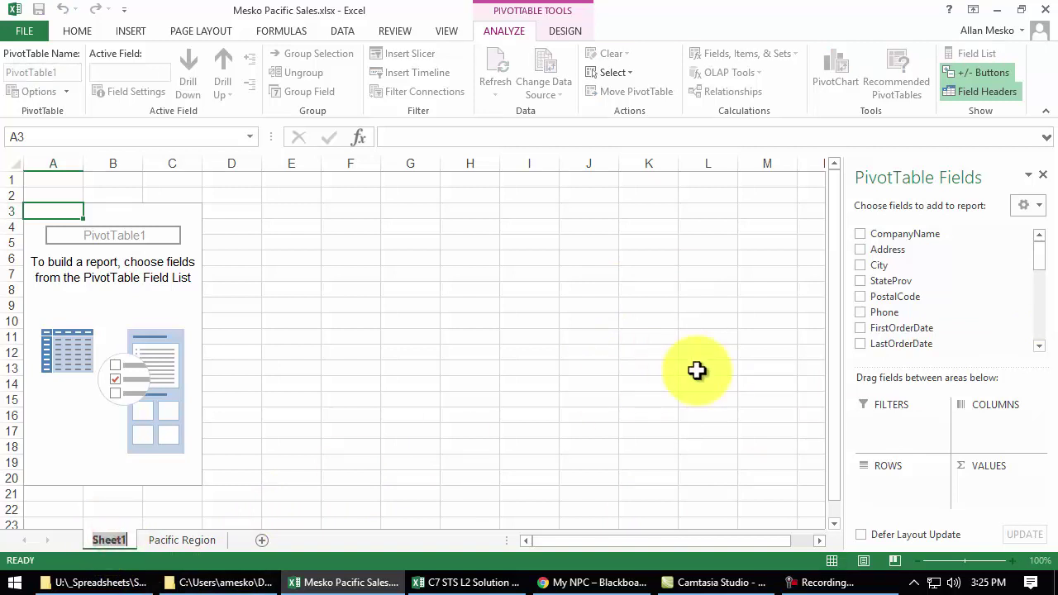
text(Pivot)
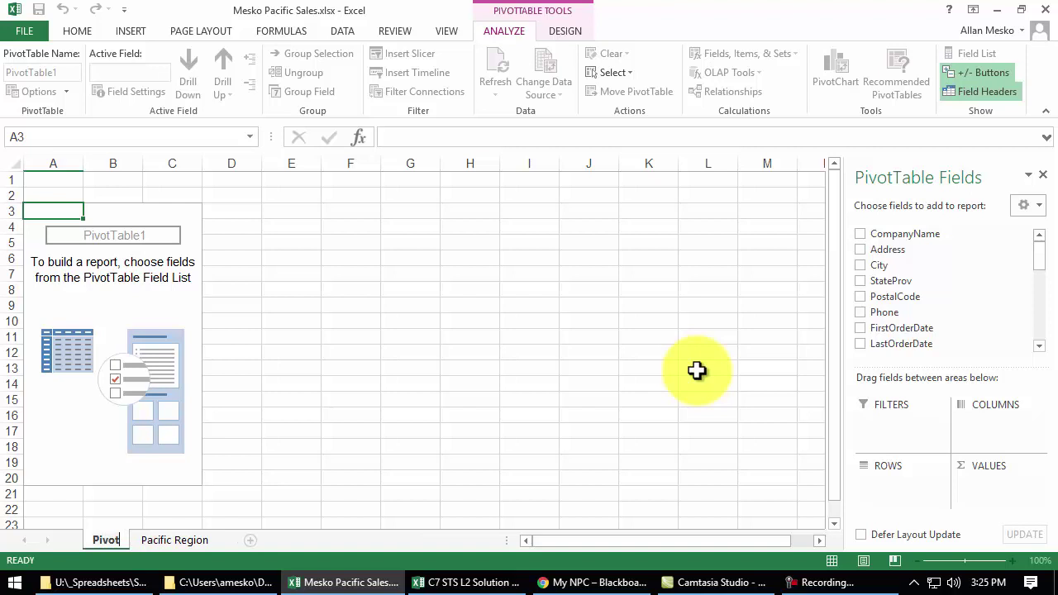
text(Table Report)
key(Return)
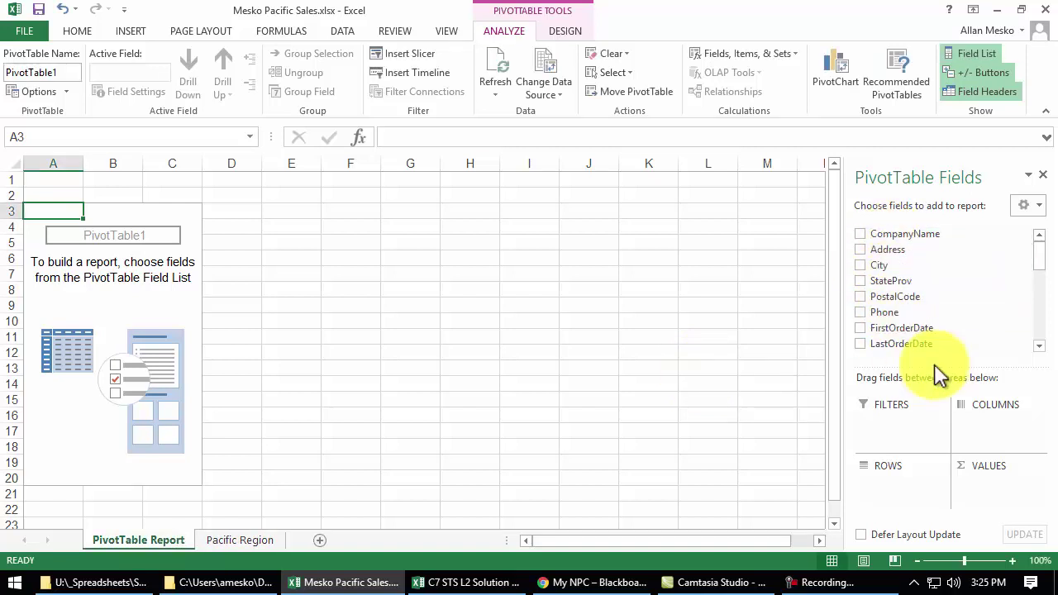
Adjust the PivotTable Fields pane and collapse the ribbon to enlarge the sheet area
click(1040, 337)
click(1043, 341)
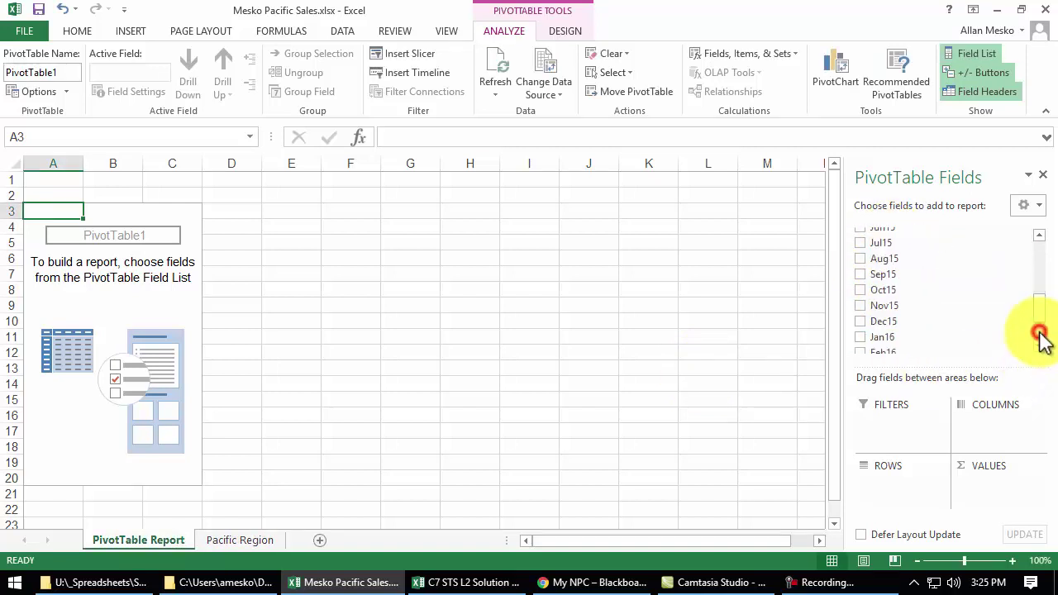
click(1042, 338)
click(1040, 323)
drag(1044, 302, 970, 237)
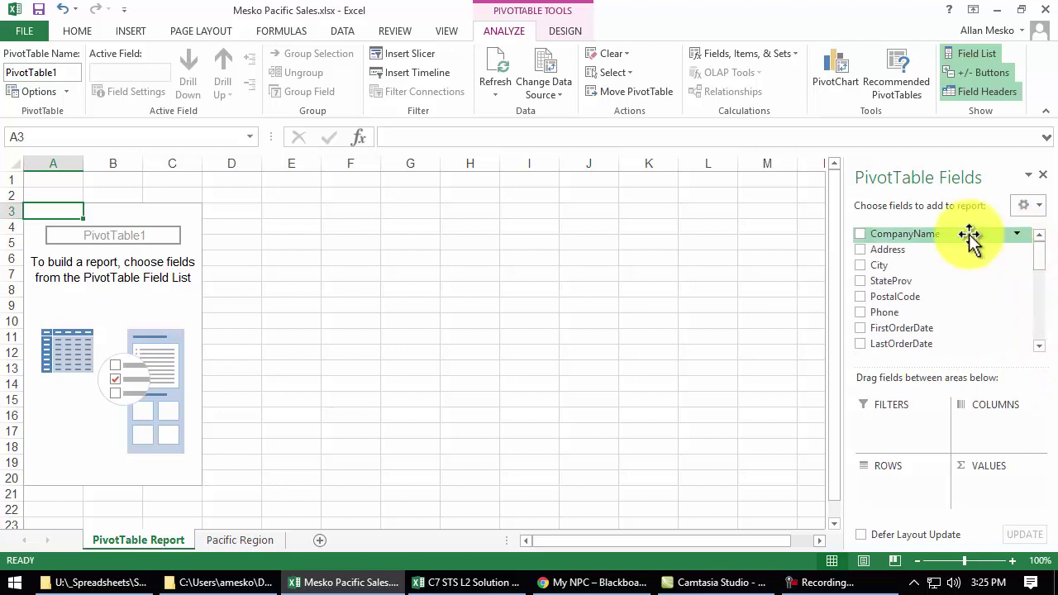
double_click(505, 30)
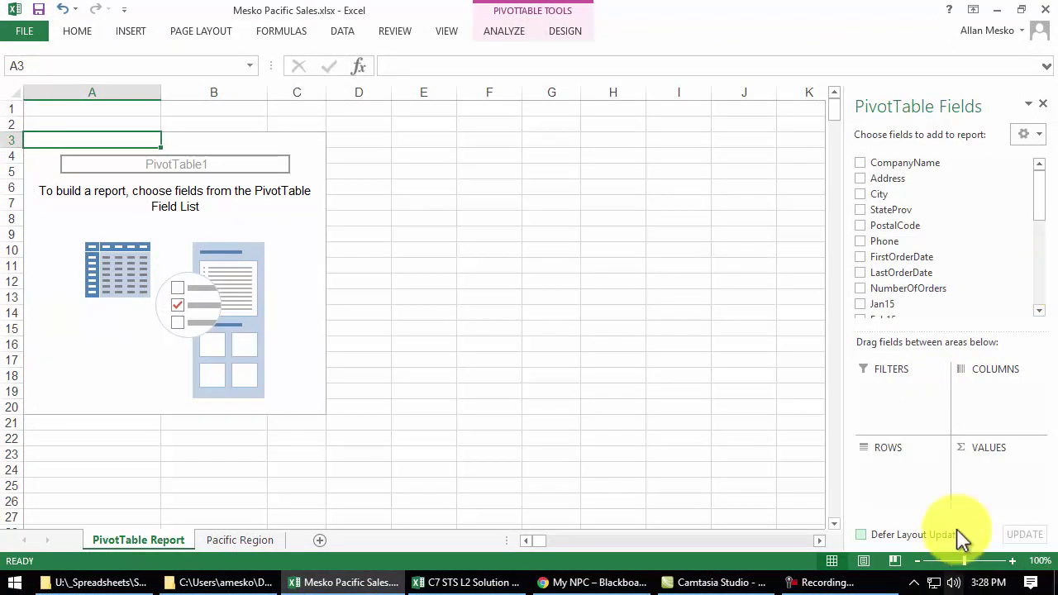
Add TotalSales to VALUES, giving Sum of TotalSales of 118097568.5
click(1042, 273)
click(1041, 252)
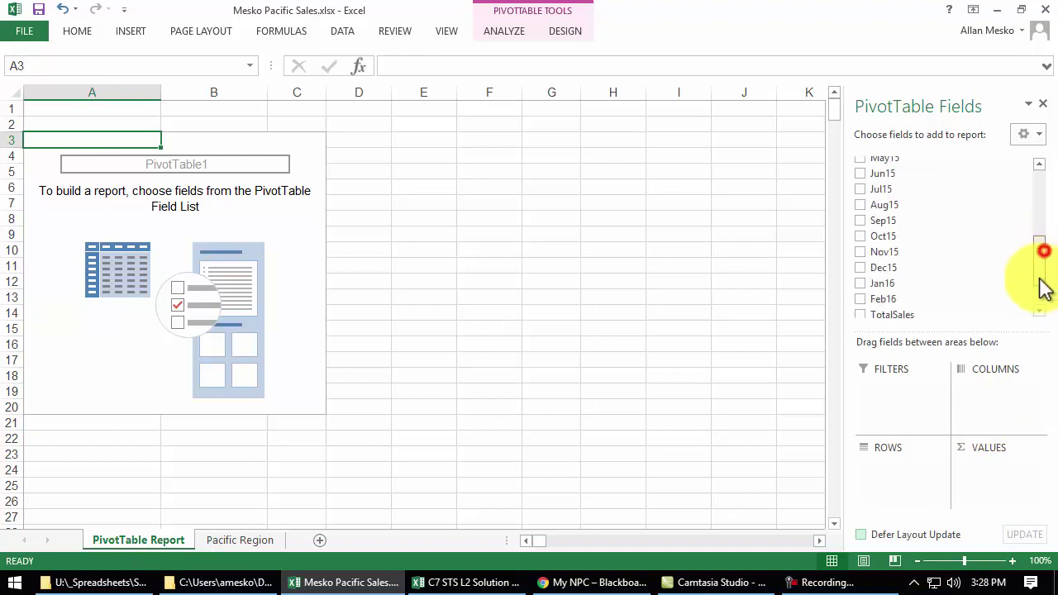
drag(905, 258, 997, 485)
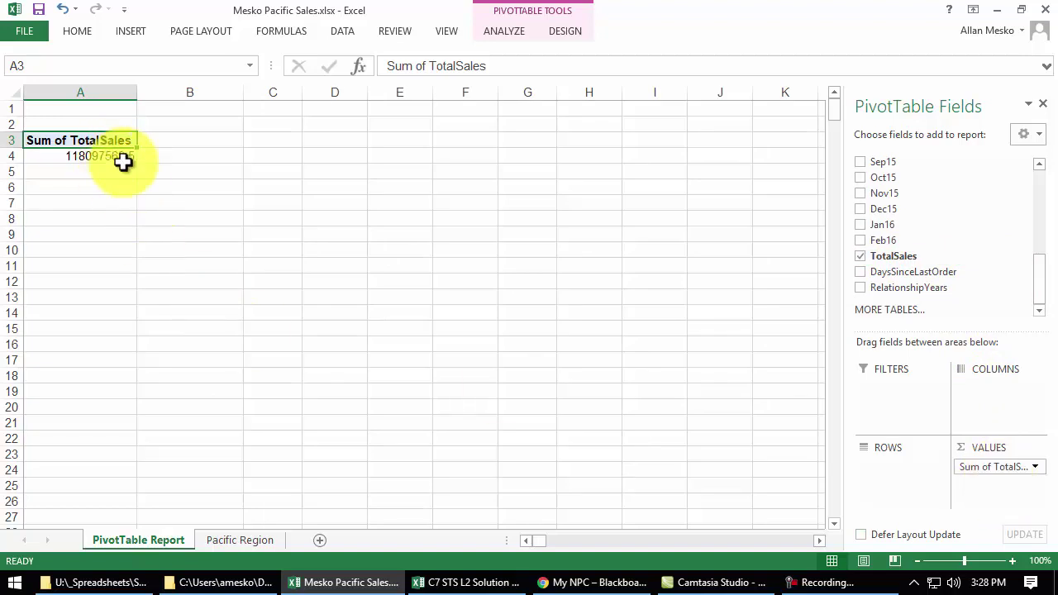
Bring up the options menu for the Sum of TotalSales value field
mouse_move(120, 162)
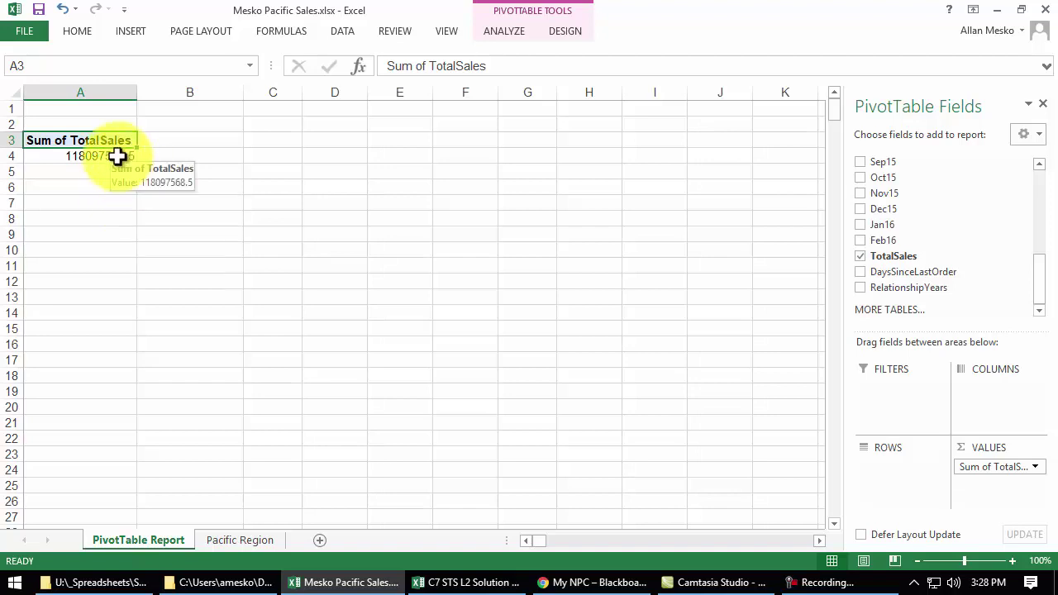
right_click(105, 158)
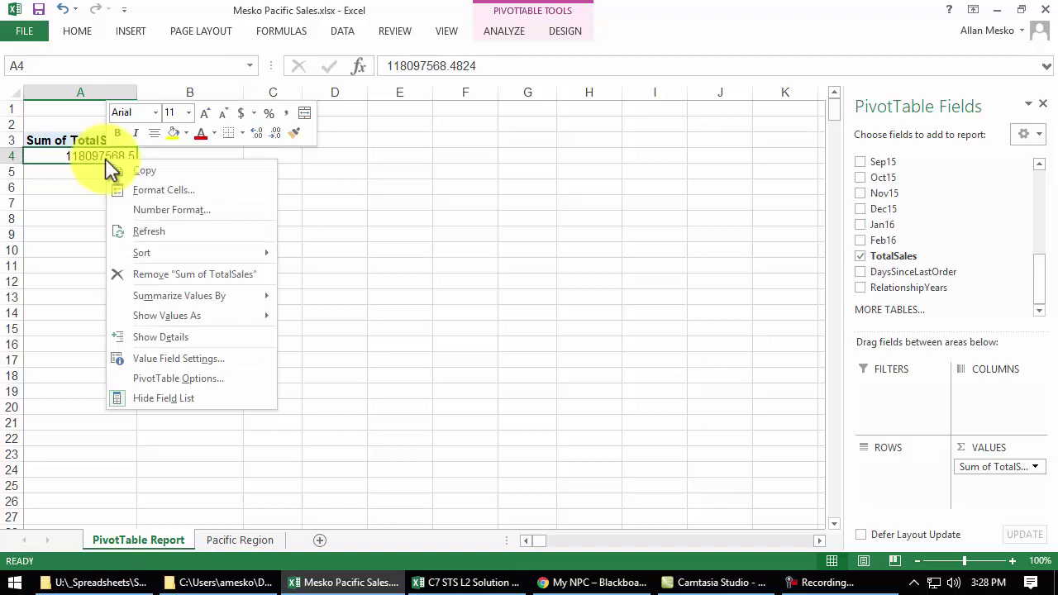
click(98, 155)
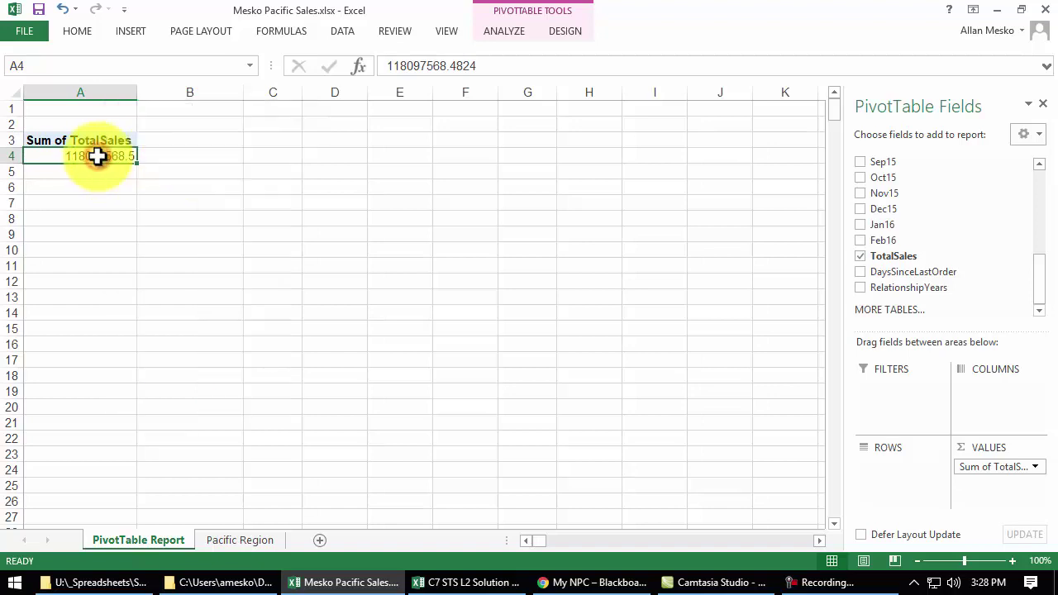
click(1037, 468)
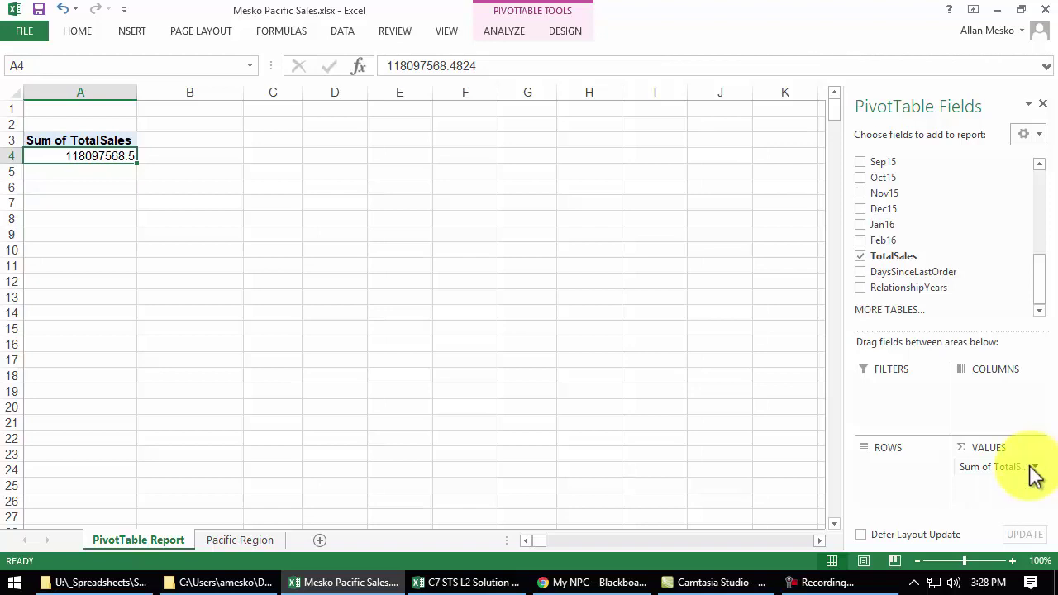
click(1038, 470)
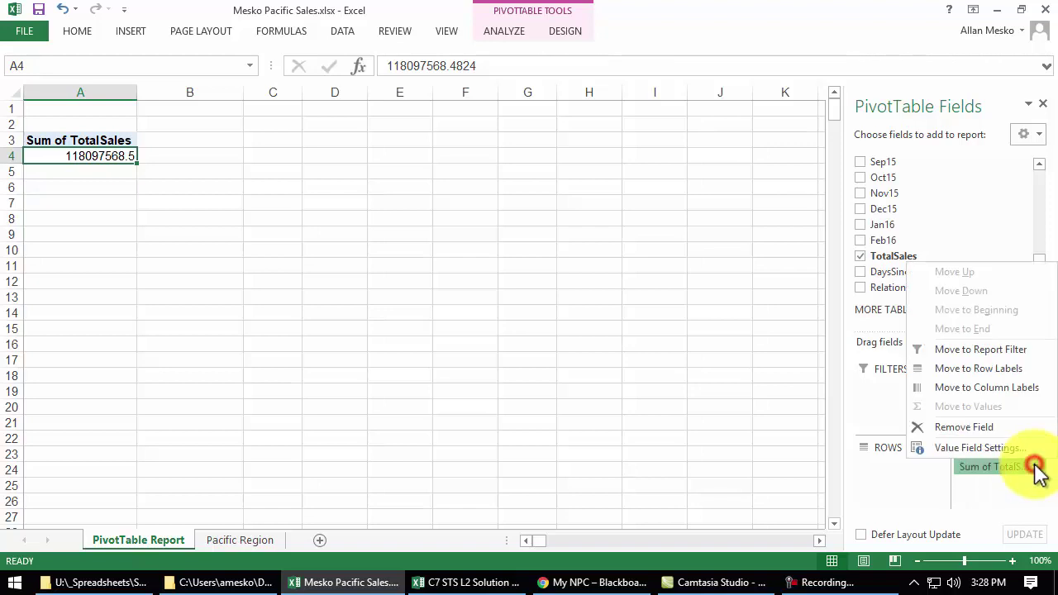
Format Sum of TotalSales as Accounting with 2 decimals, showing $ 118,097,568.48
click(968, 452)
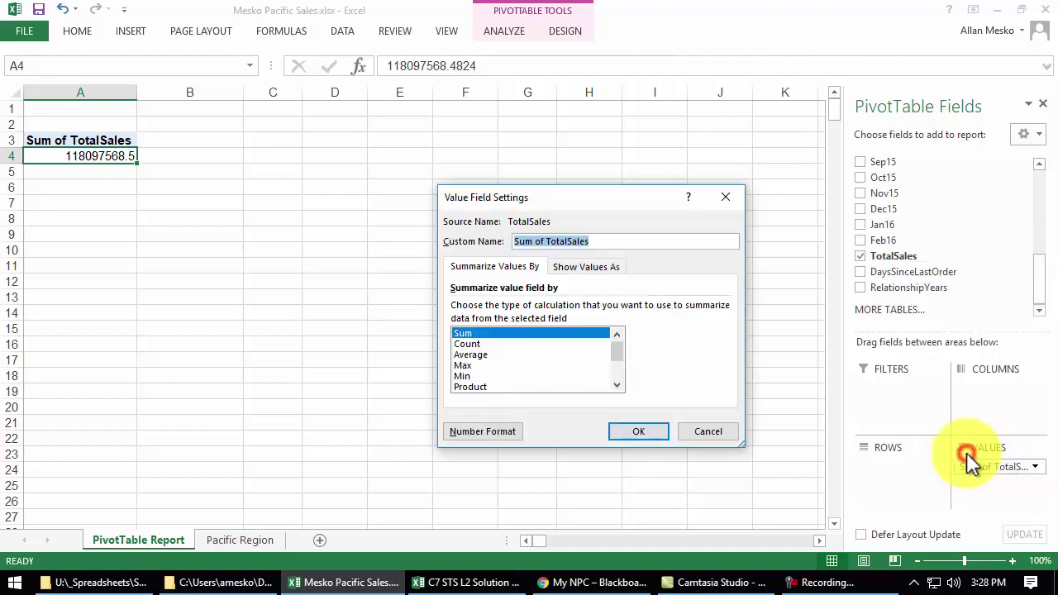
click(496, 430)
click(707, 496)
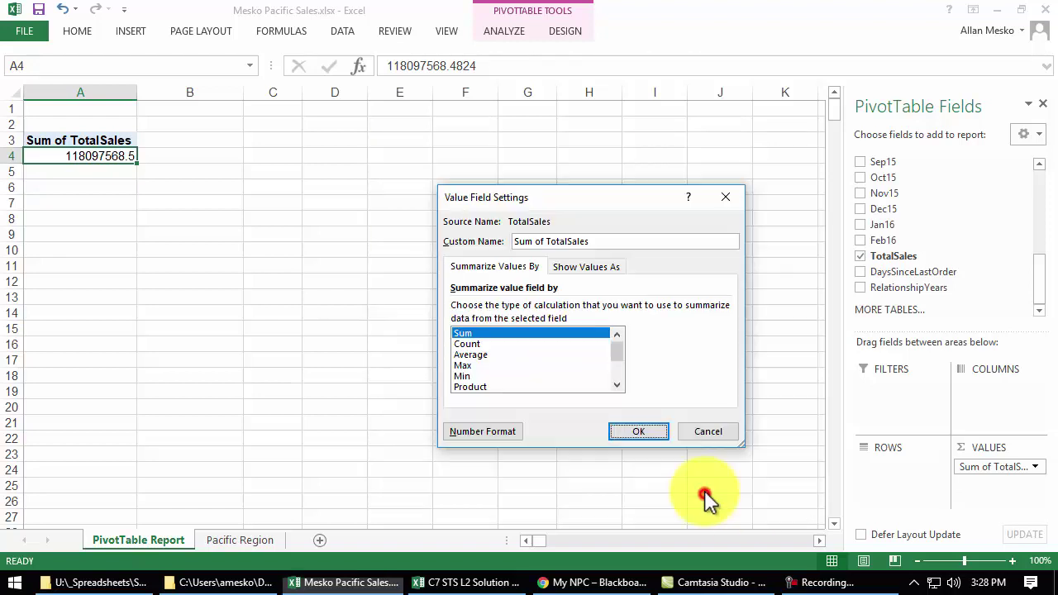
click(656, 436)
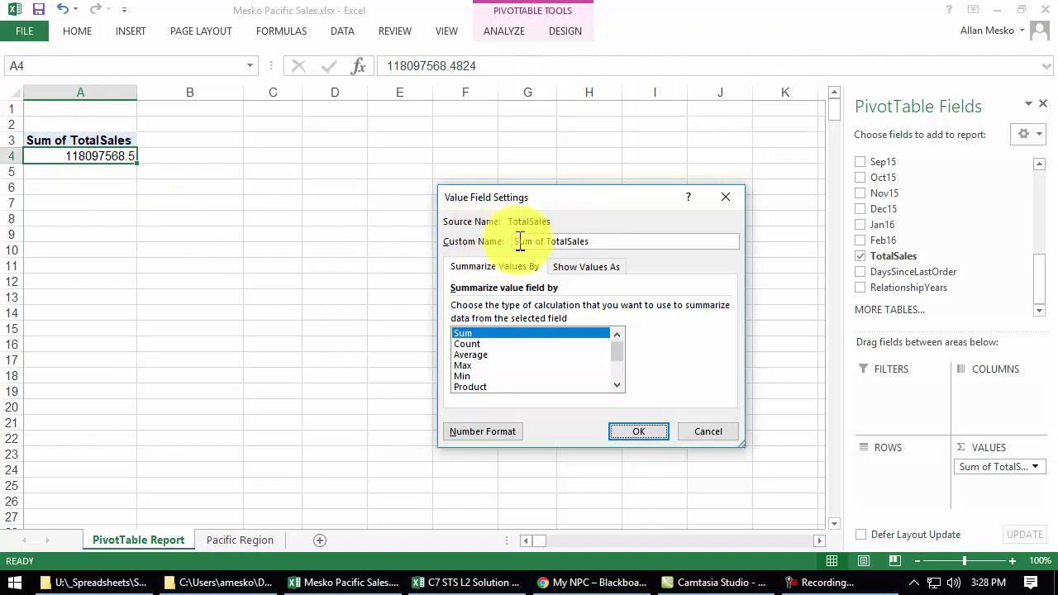
click(641, 430)
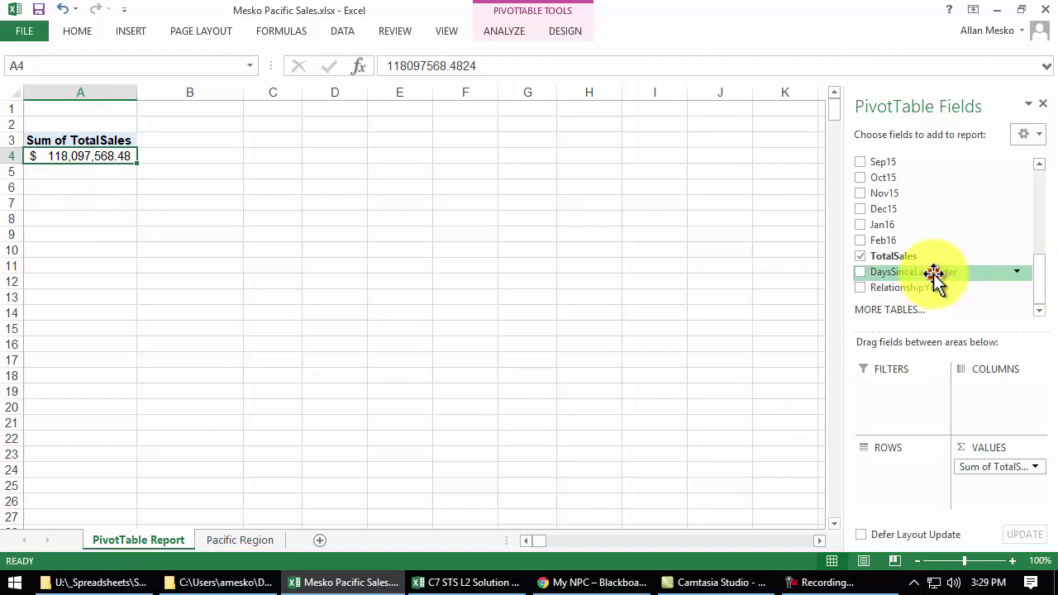
Add DaysSinceLastOrder as row labels, then select a day label to reach the PivotTable analysis options
drag(937, 275, 903, 484)
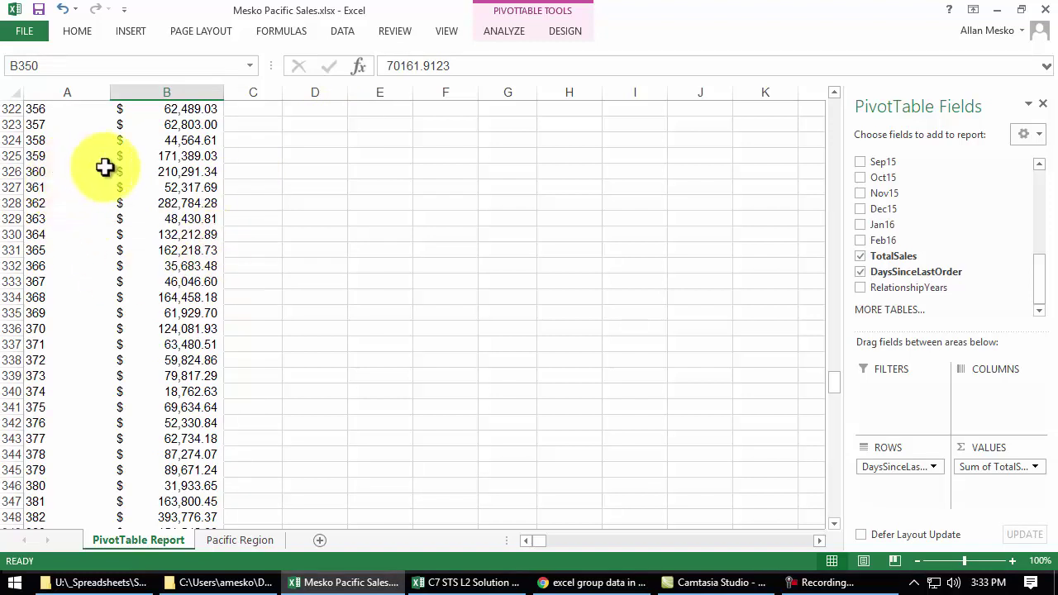
click(62, 181)
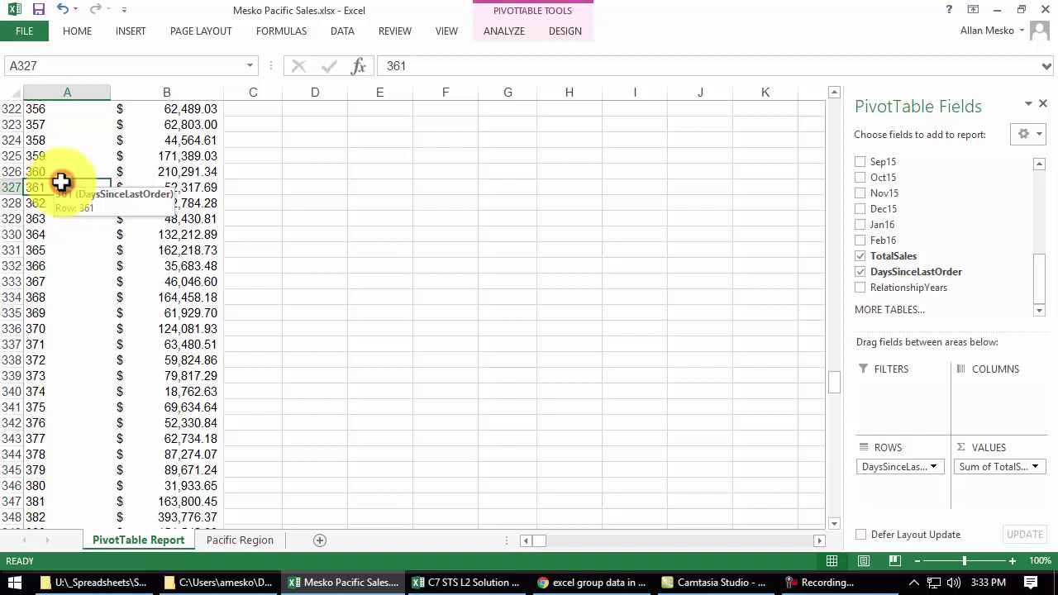
key(ctrl+z)
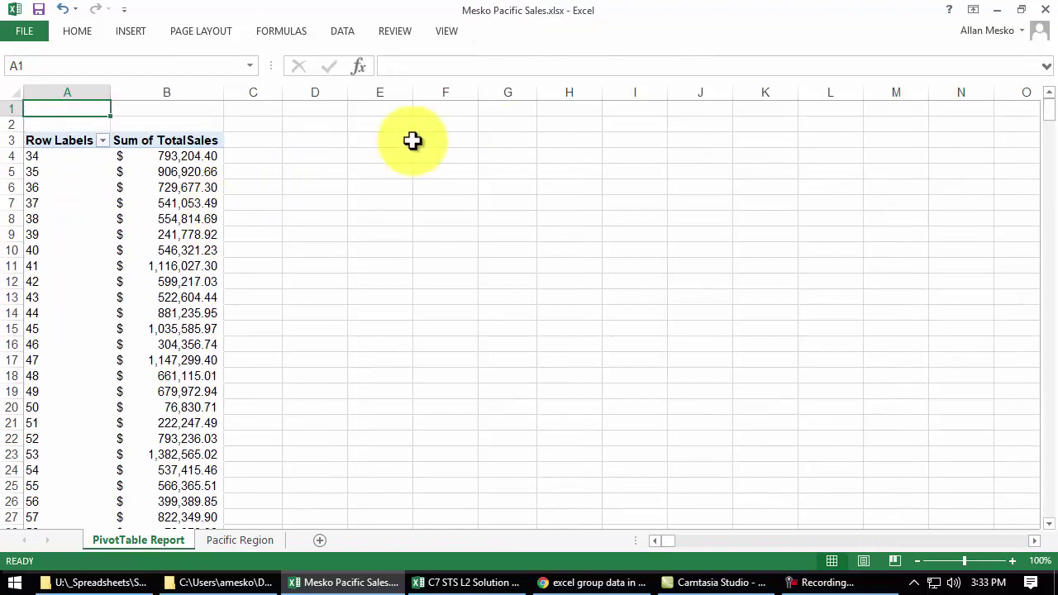
click(51, 270)
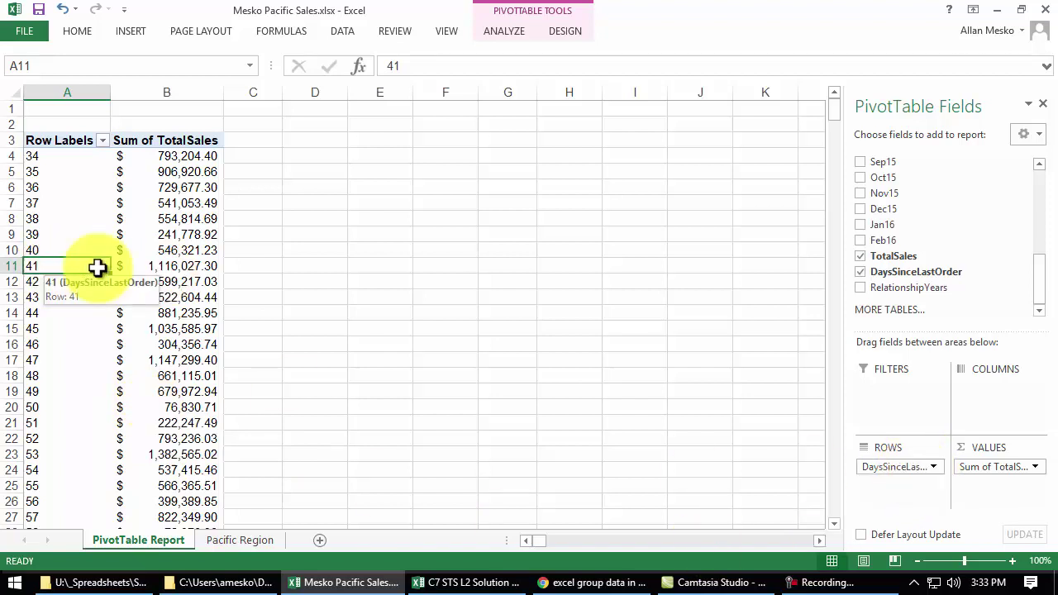
click(507, 32)
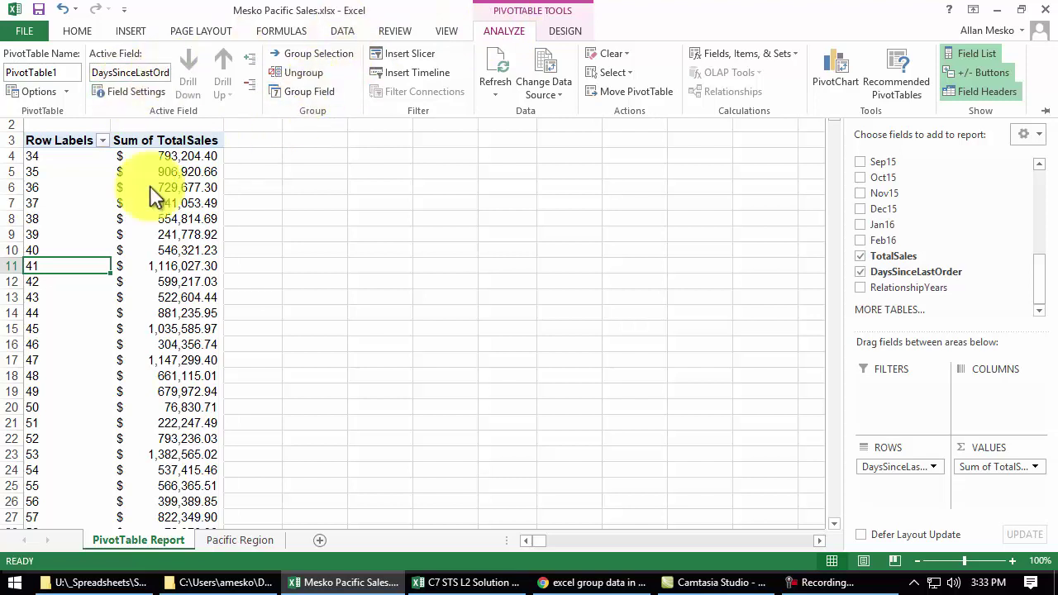
Group DaysSinceLastOrder starting at 0, ending at 399, in steps of 100
click(321, 92)
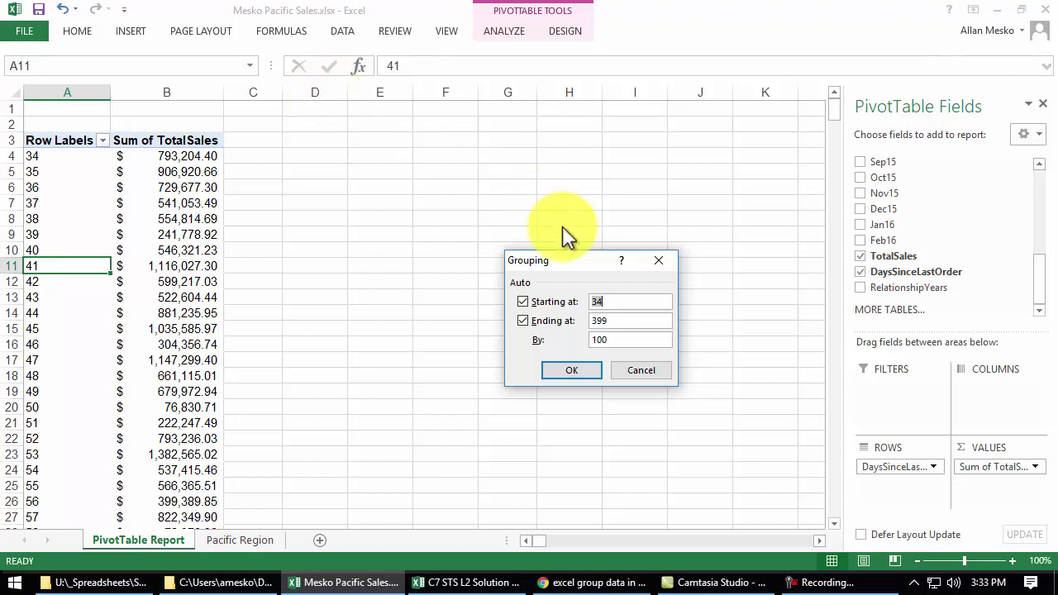
click(620, 300)
click(548, 300)
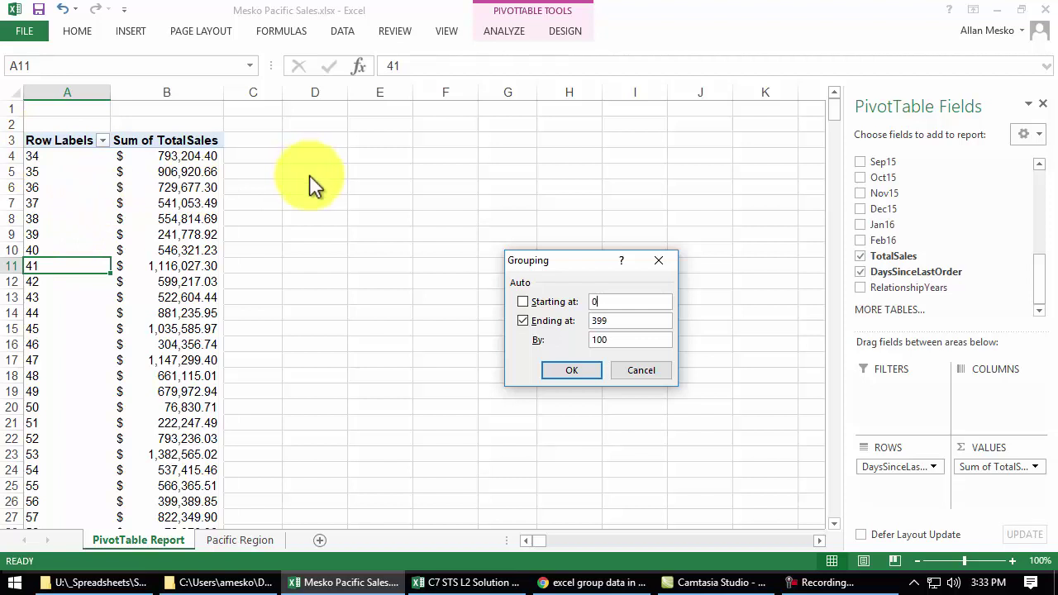
click(523, 303)
text(0)
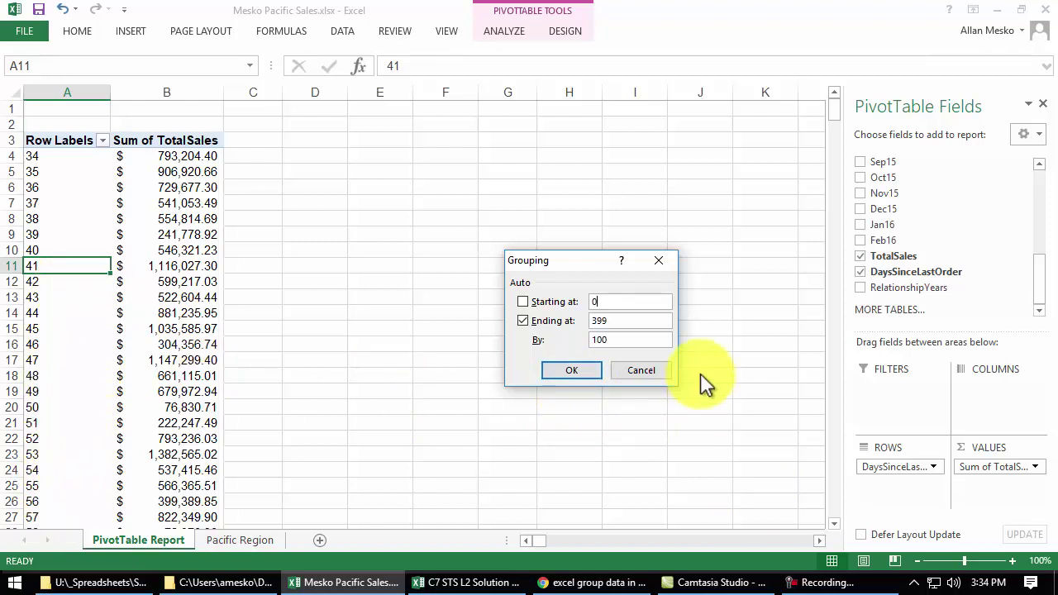
click(585, 373)
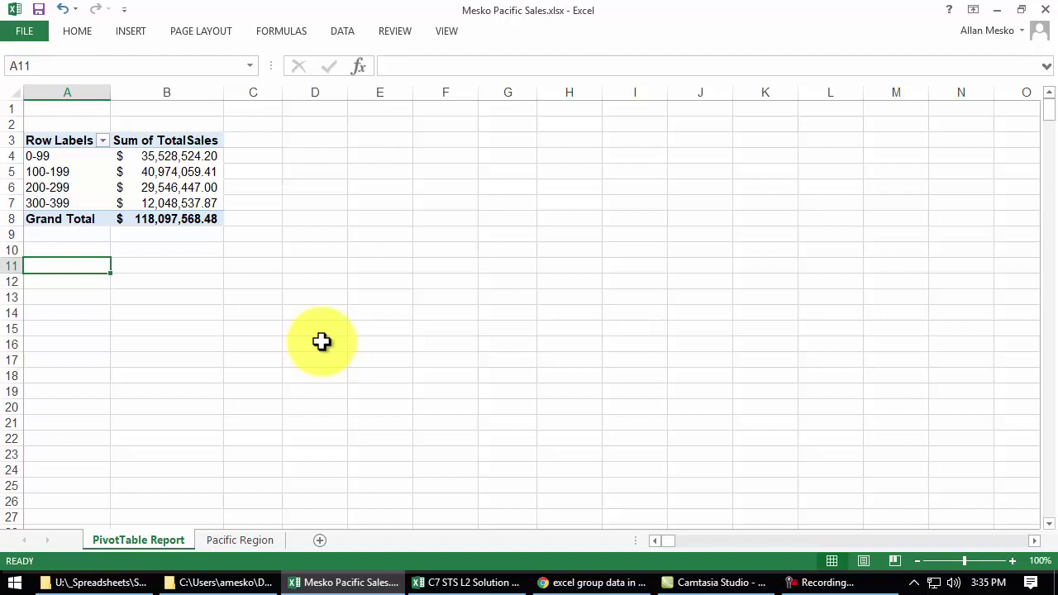
Reselect the PivotTable and drag the PivotTable Fields pane's left edge to widen it
click(80, 172)
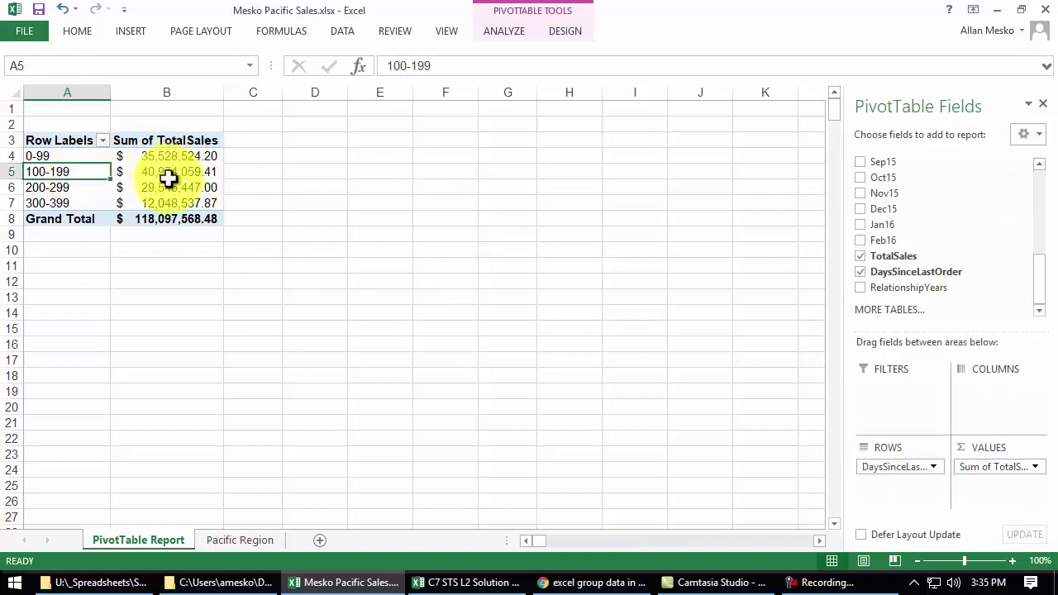
click(348, 172)
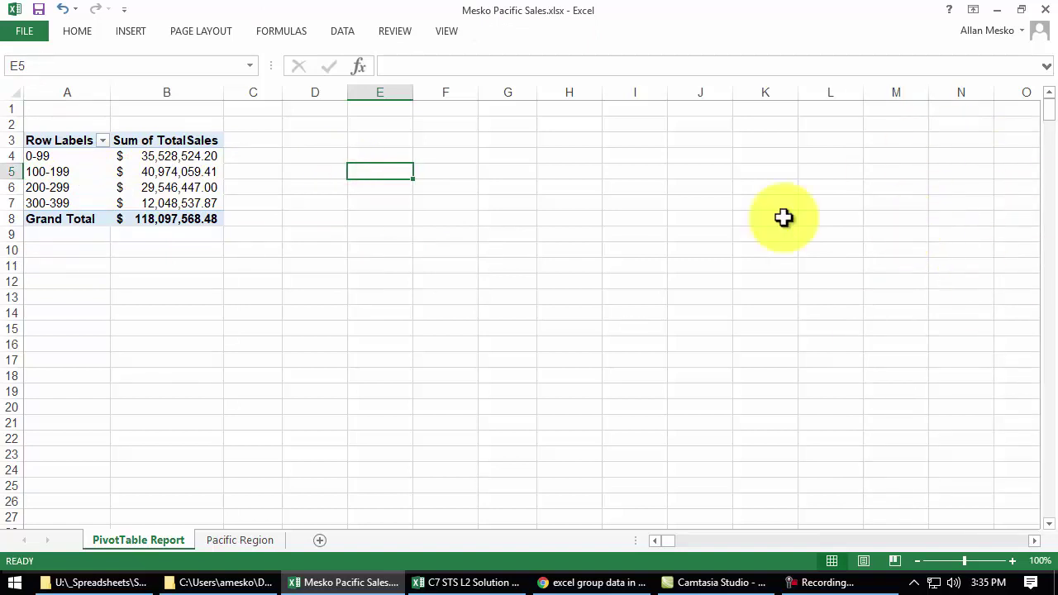
click(52, 186)
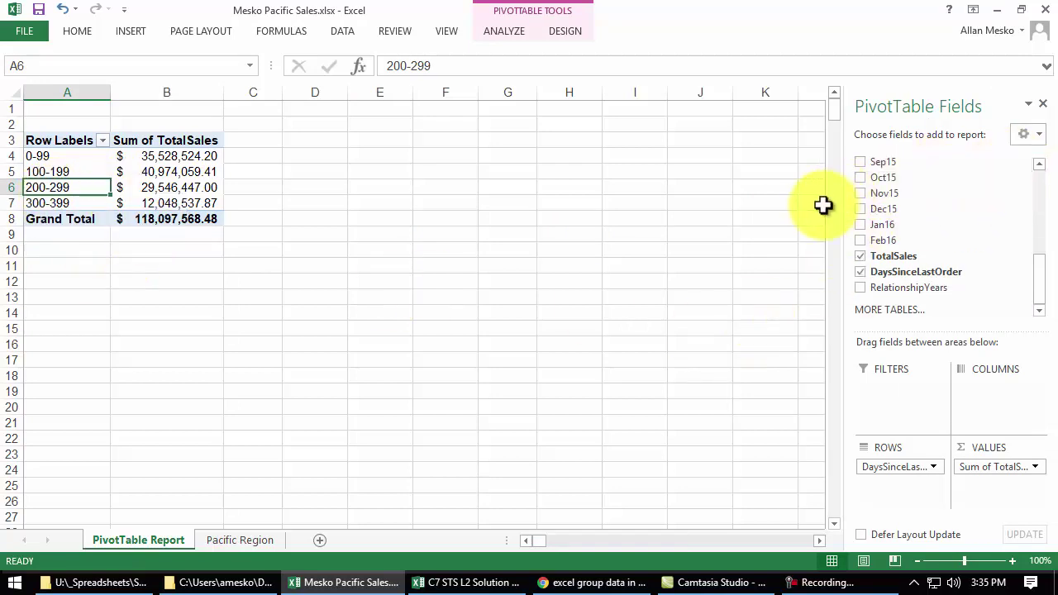
drag(844, 202, 680, 203)
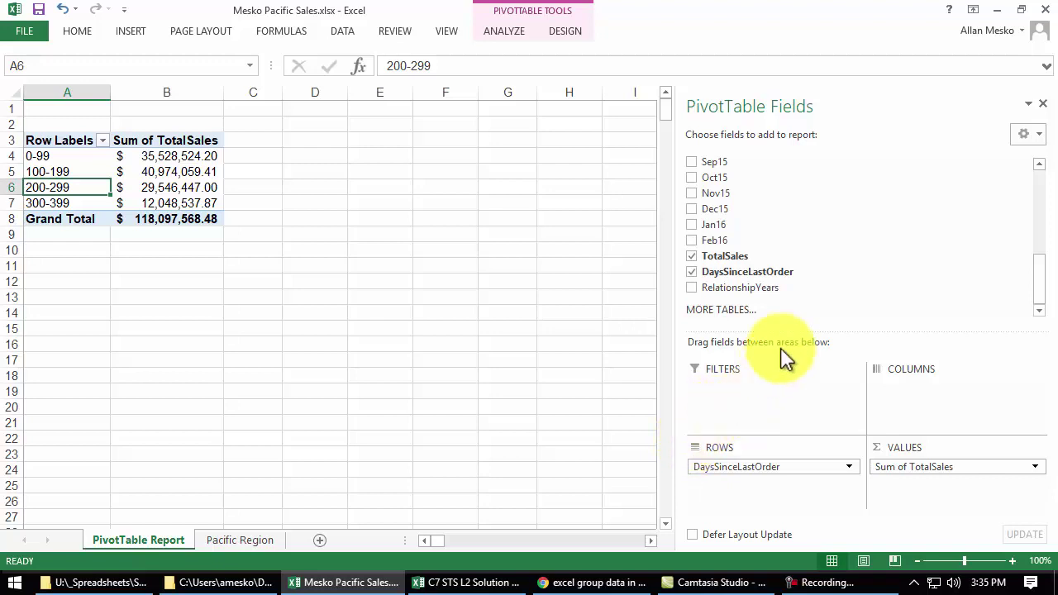
Place StateProv in COLUMNS, splitting sales into AK, BC, CA, HI, OR and WA
drag(1039, 294, 1041, 207)
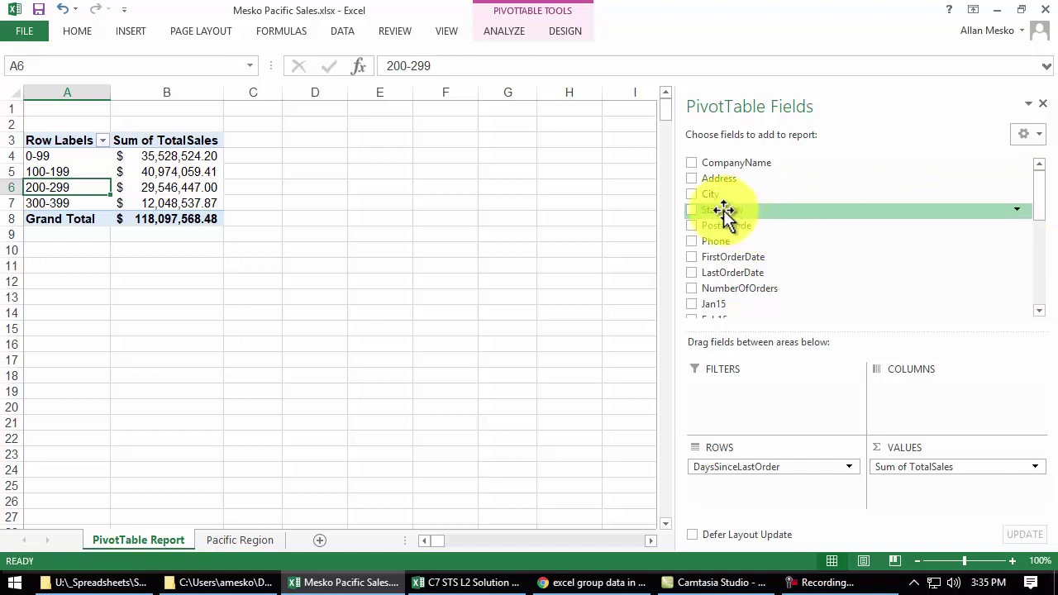
drag(724, 213, 913, 405)
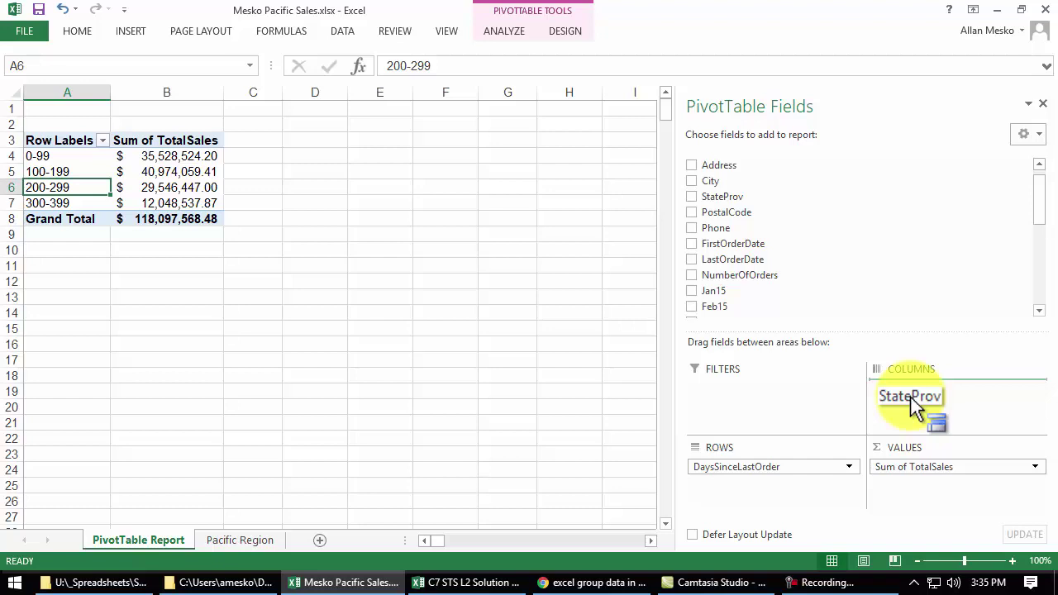
drag(914, 405, 910, 397)
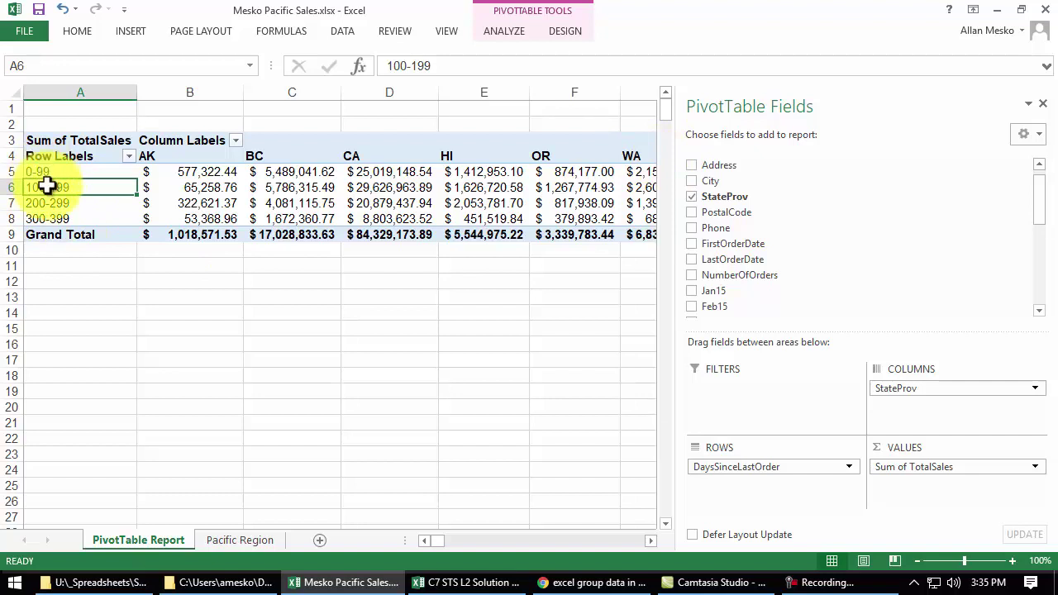
drag(62, 192, 848, 201)
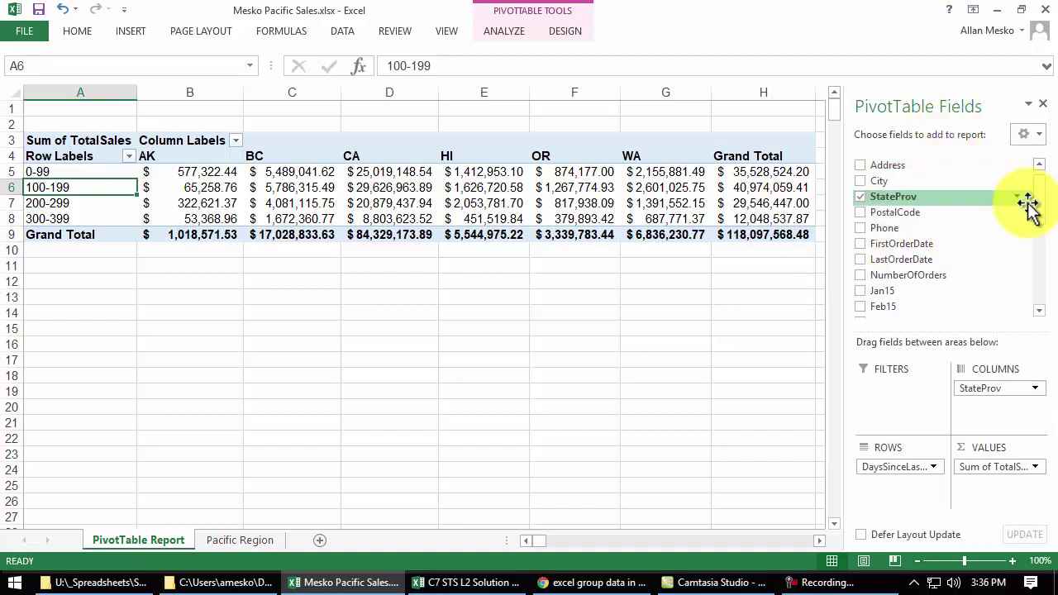
Add CompanyName to VALUES as Count of CompanyName beside Sum of TotalSales
scroll(1039, 198, up, 1)
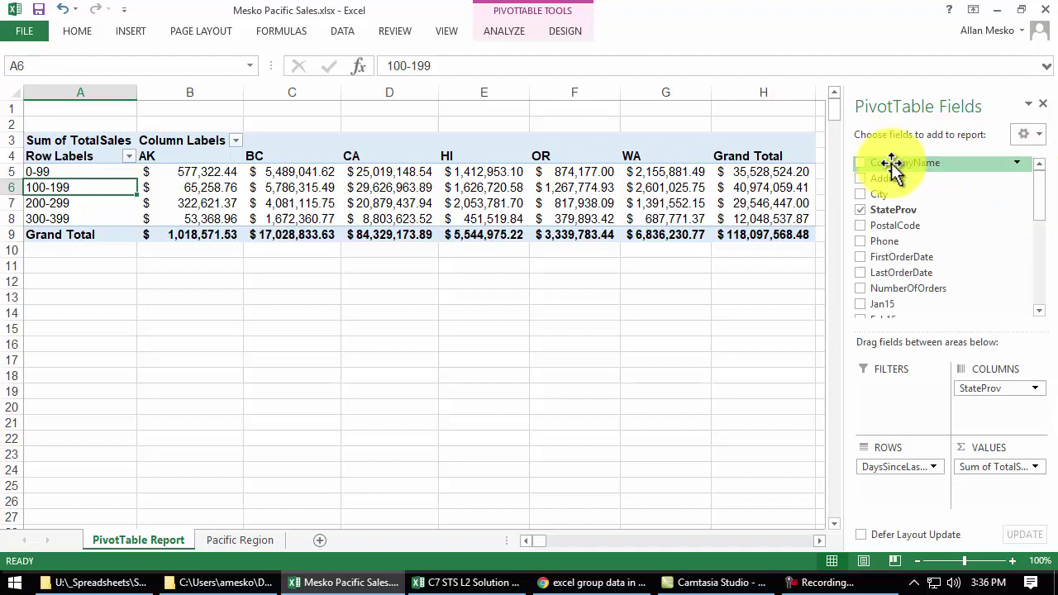
drag(890, 165, 986, 503)
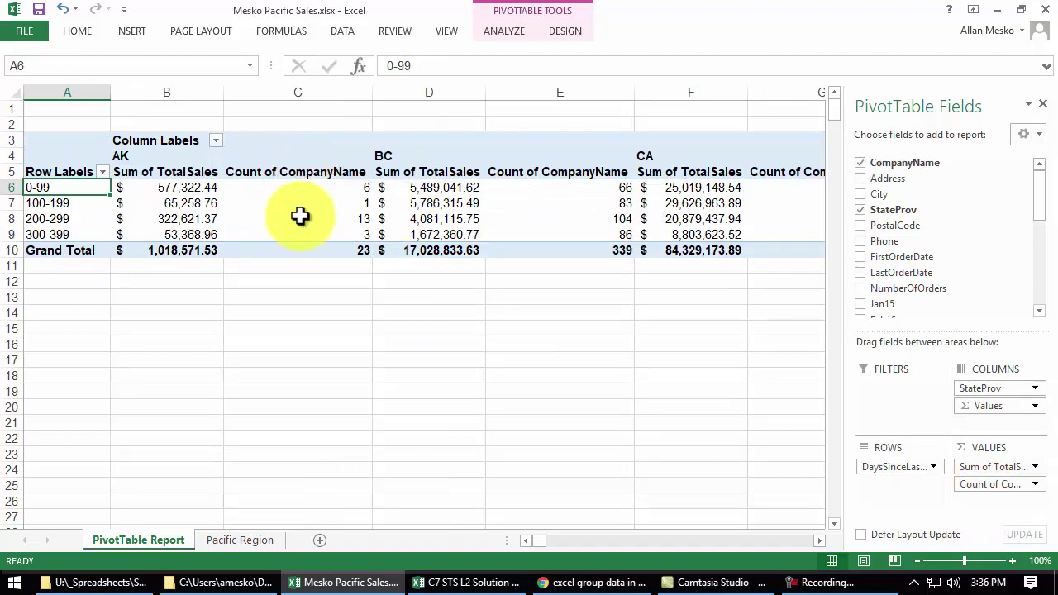
mouse_move(301, 216)
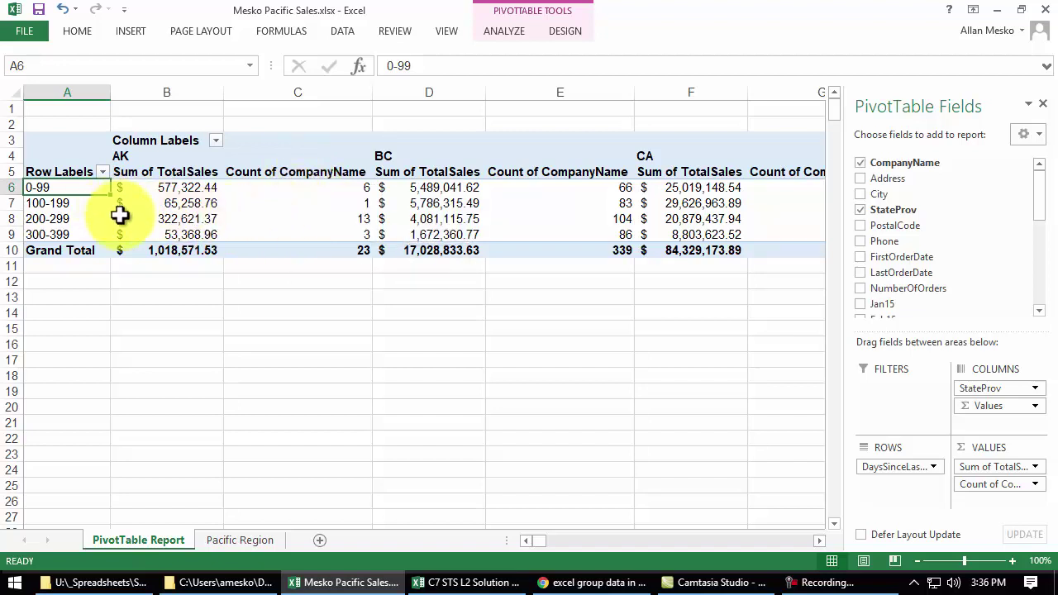
Inspect the per-state counts and sales, from AK and BC across to HI, OR and WA
click(141, 156)
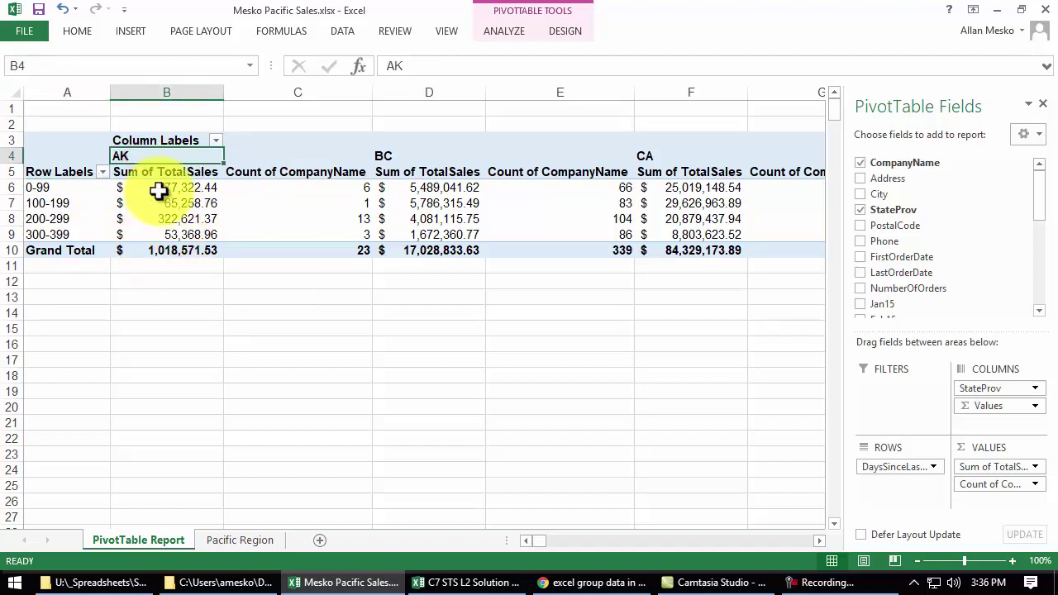
click(162, 190)
click(153, 204)
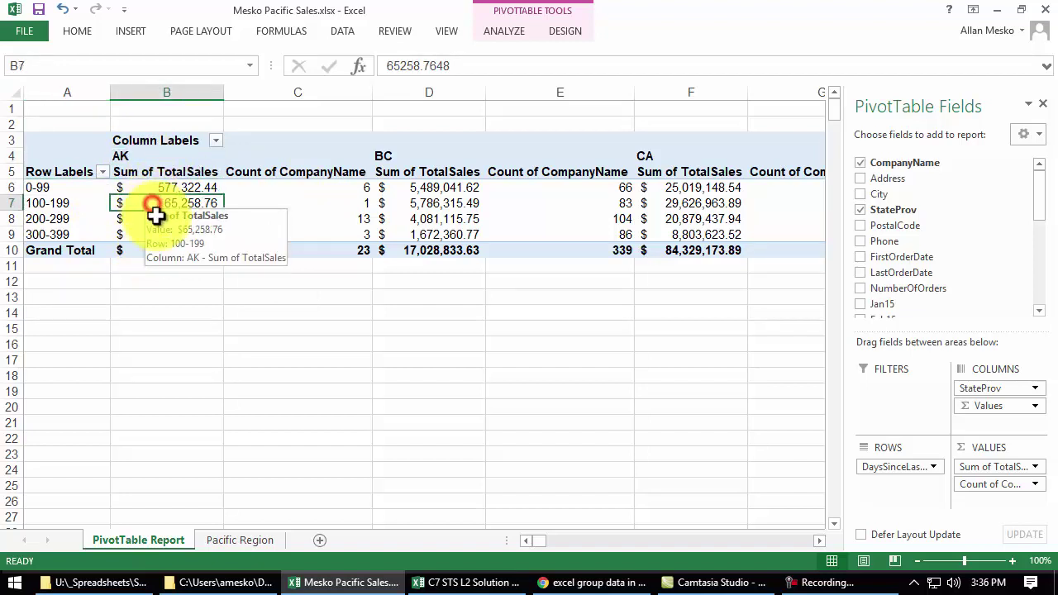
click(153, 235)
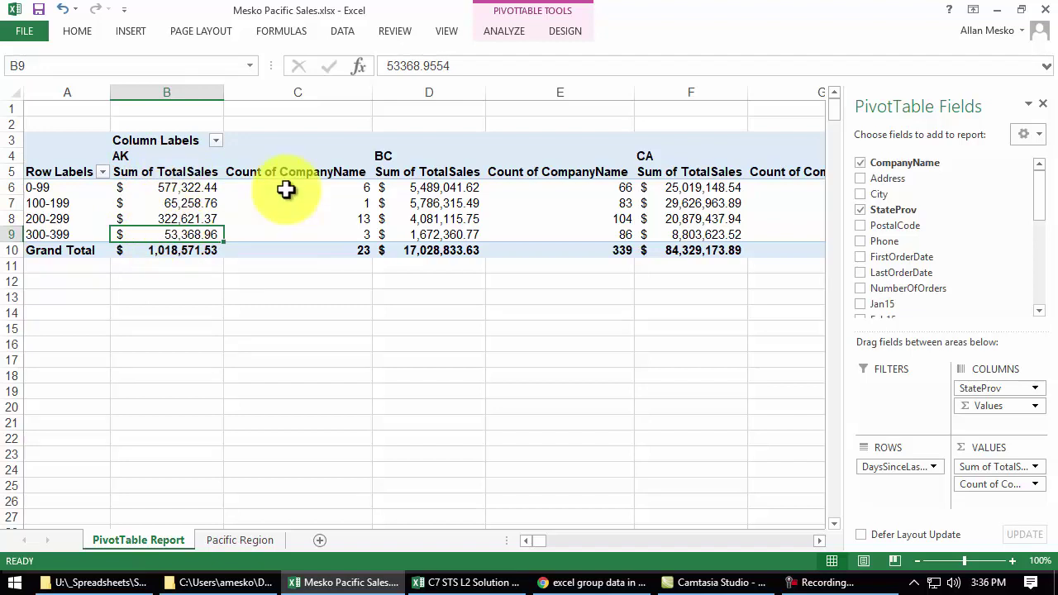
click(347, 252)
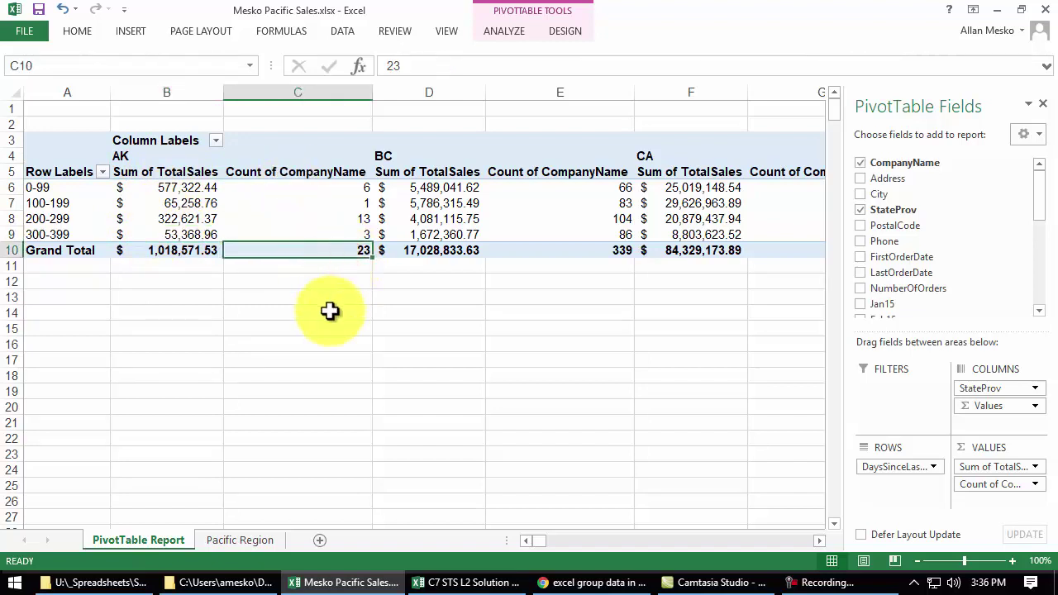
click(405, 159)
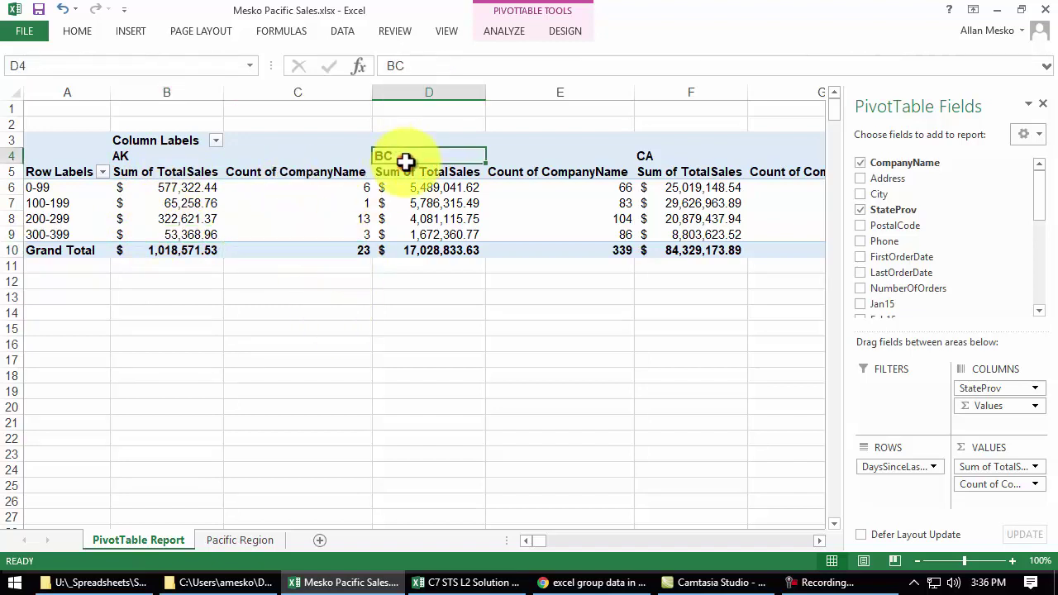
click(617, 253)
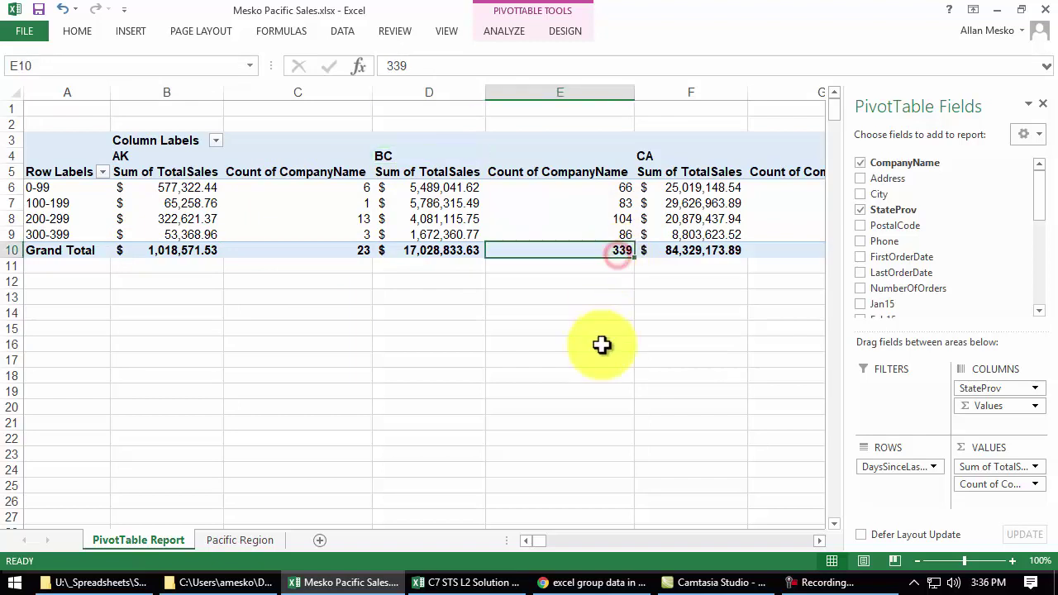
click(700, 538)
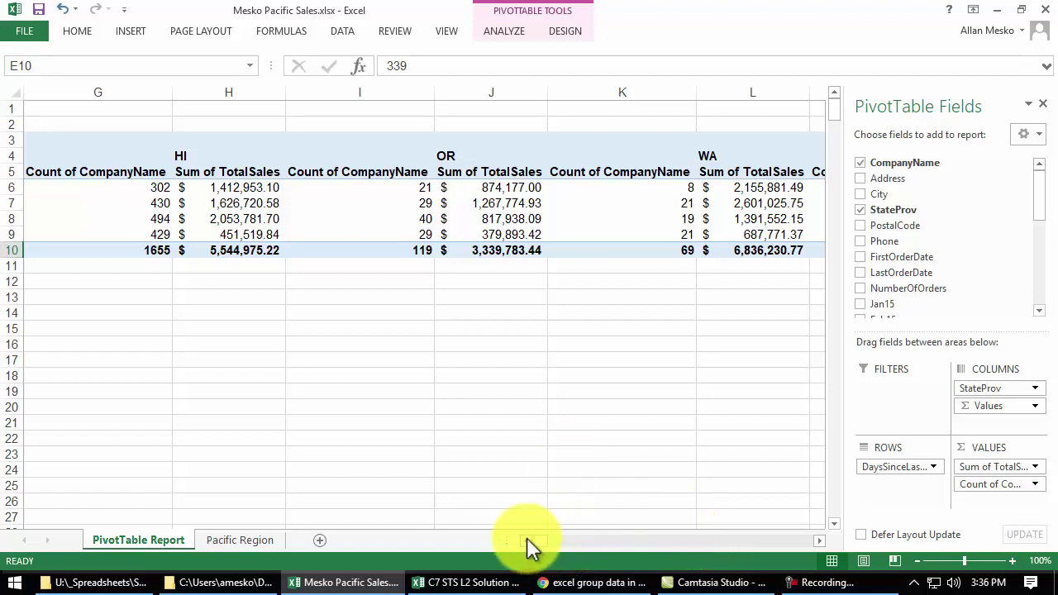
key(Right)
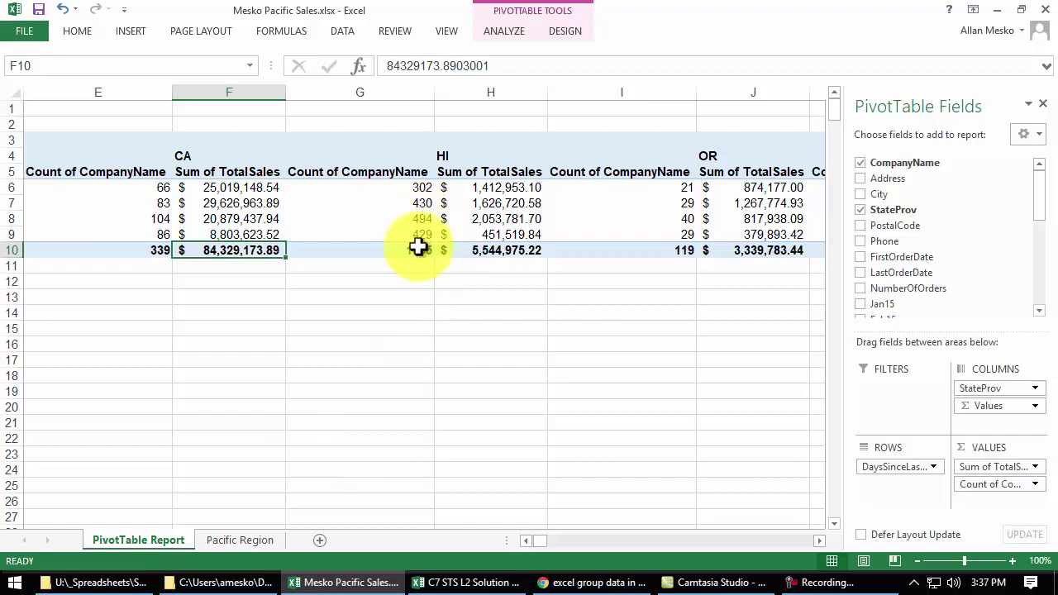
mouse_move(421, 252)
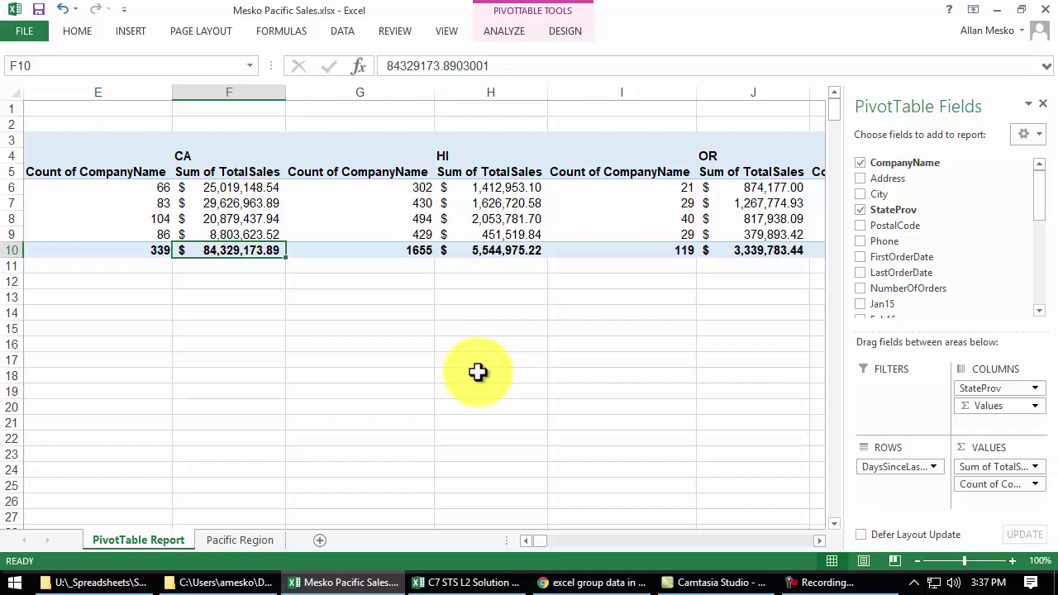
Overwrite CA's Count of CompanyName header in G5 with 'Right Here', renaming it in every state column
click(310, 172)
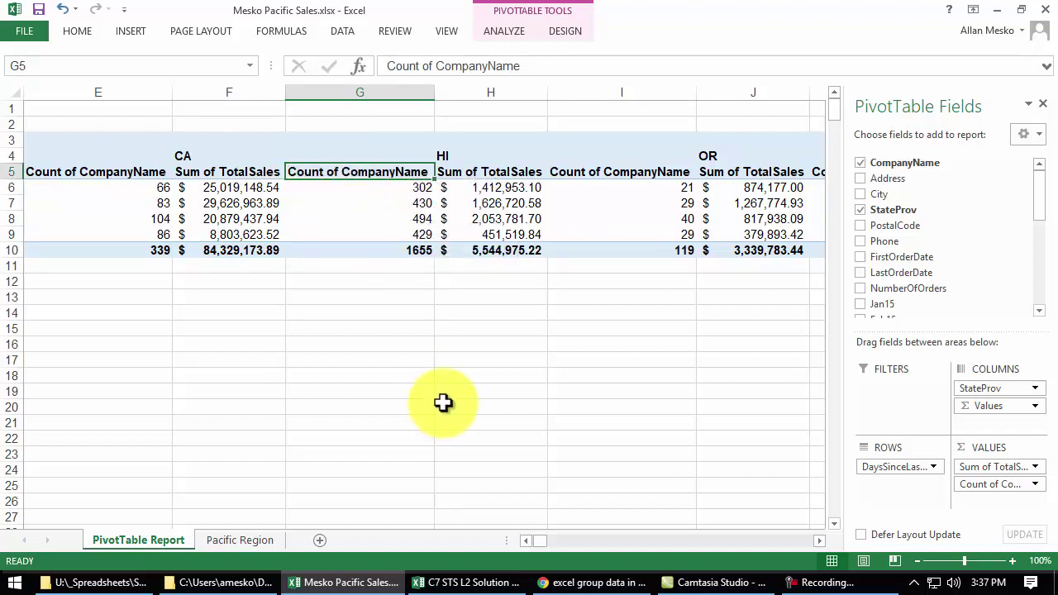
text(Righ)
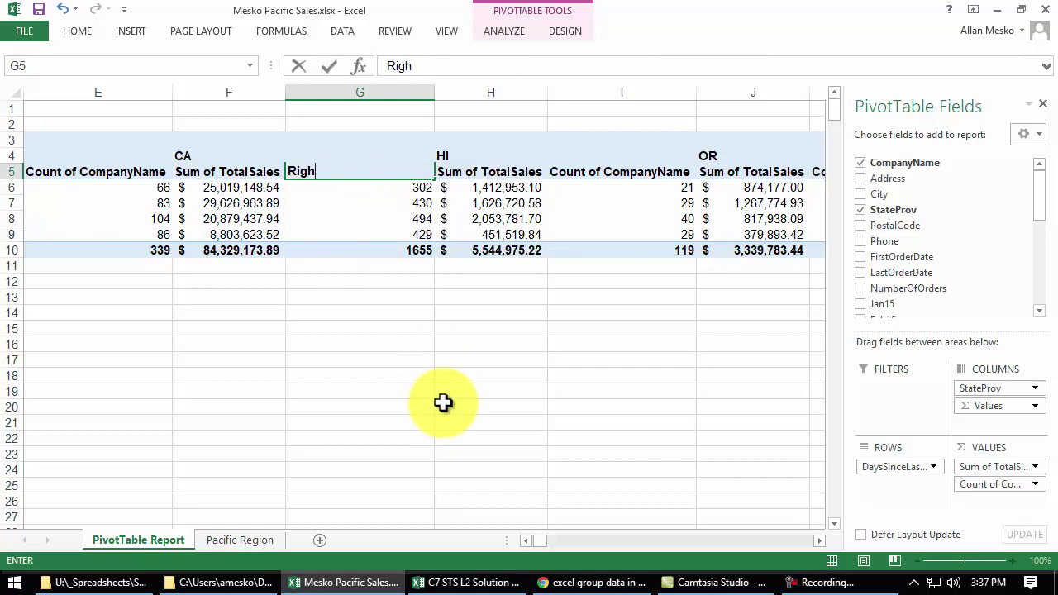
text(t Here)
key(Return)
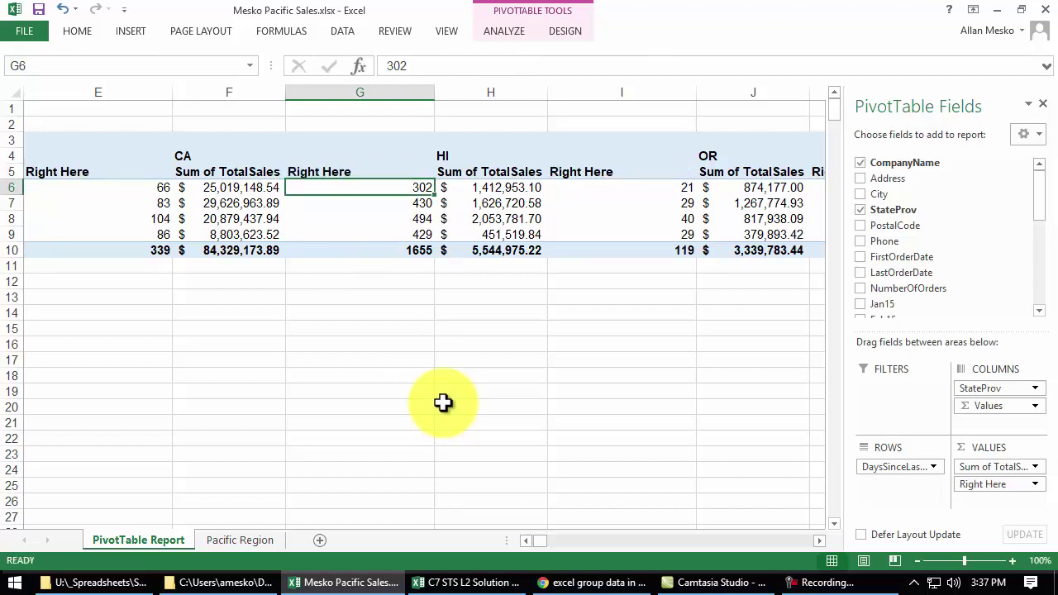
key(Up)
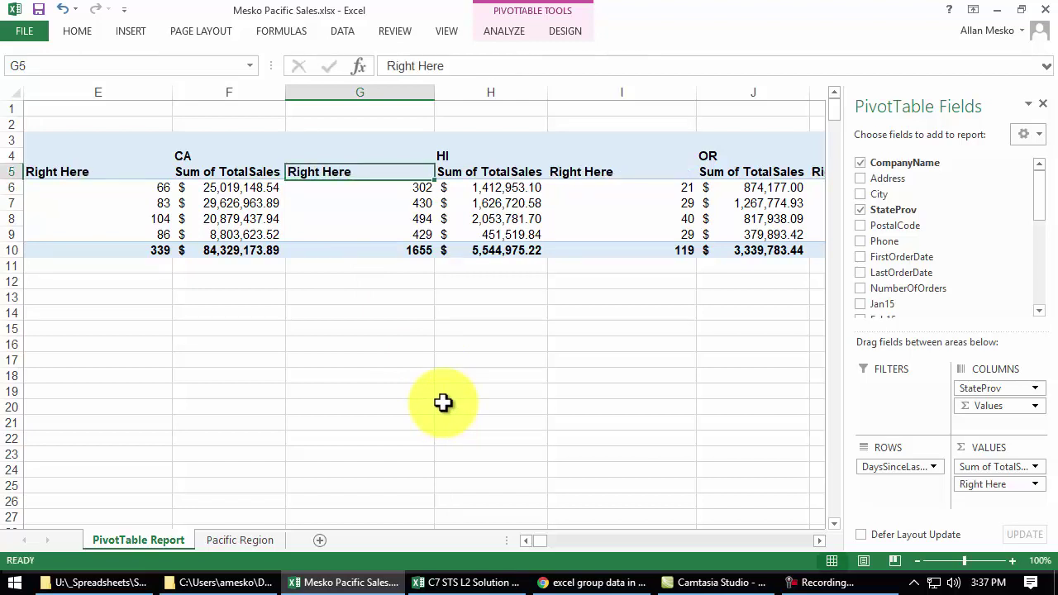
Rename the Right Here value field to 'Number of Companies' in Value Field Settings
click(1035, 487)
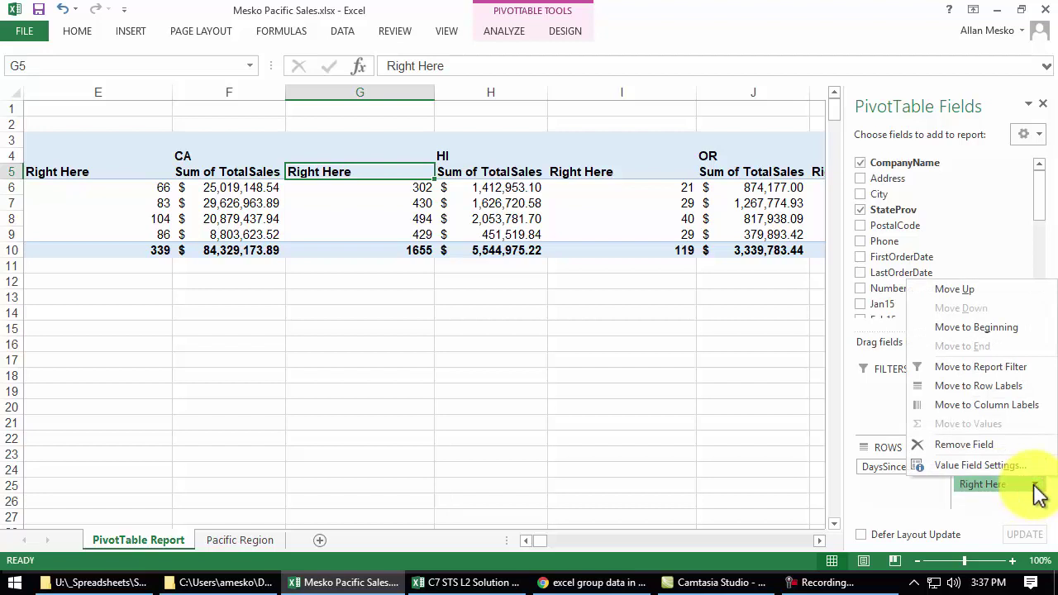
click(991, 467)
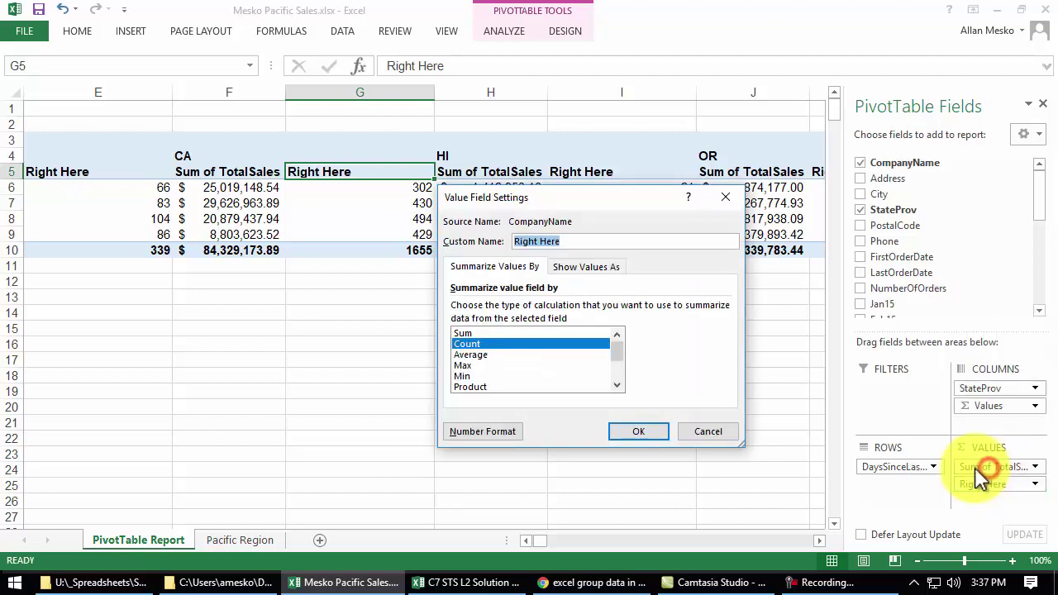
drag(562, 201, 594, 88)
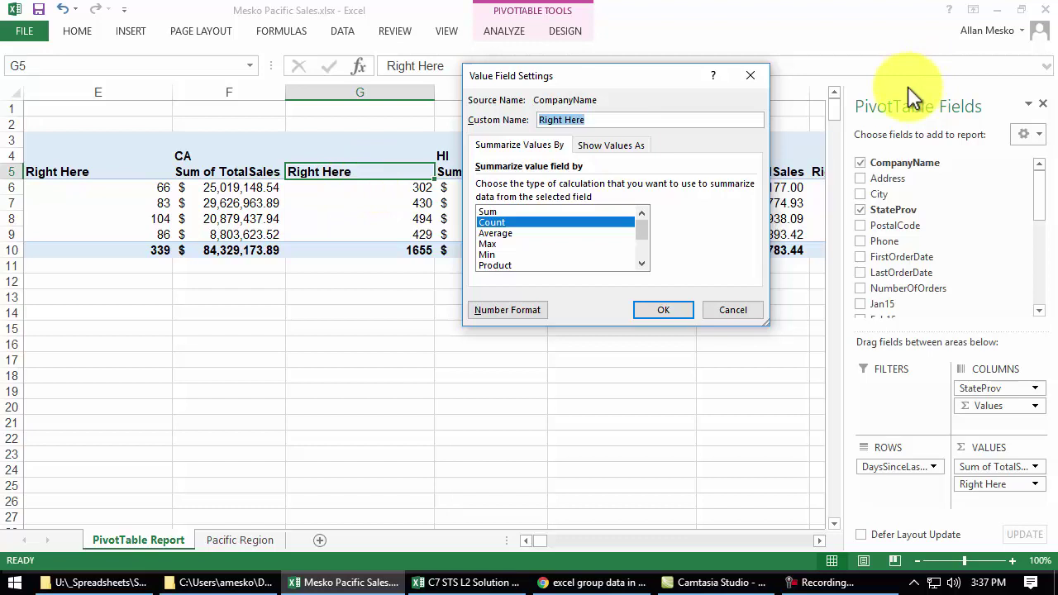
text(Number of Companies)
key(Return)
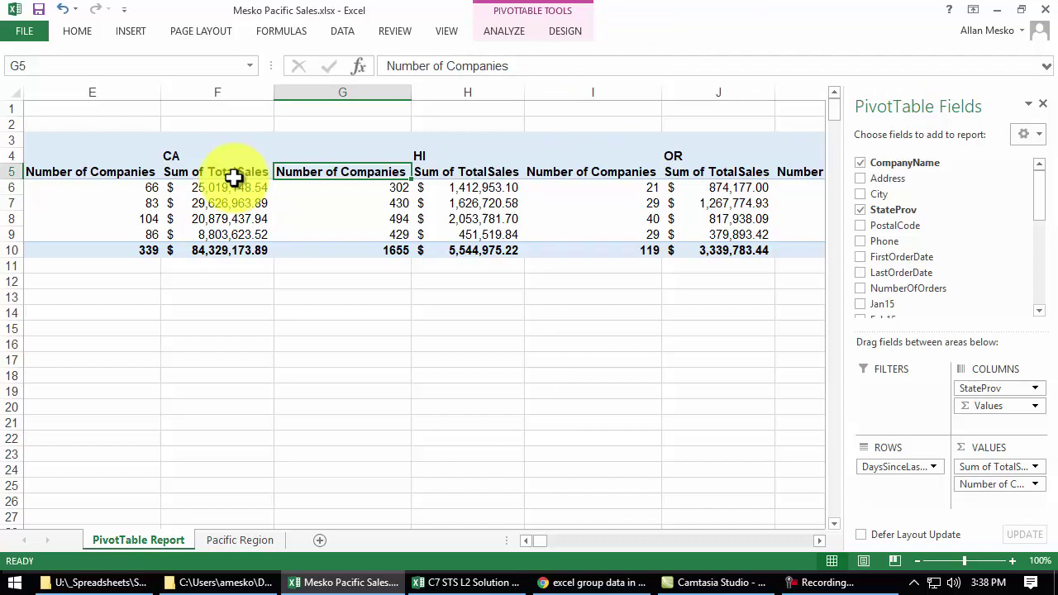
Give the sales sum value field the custom name 'Total Sales'
click(1035, 467)
click(969, 448)
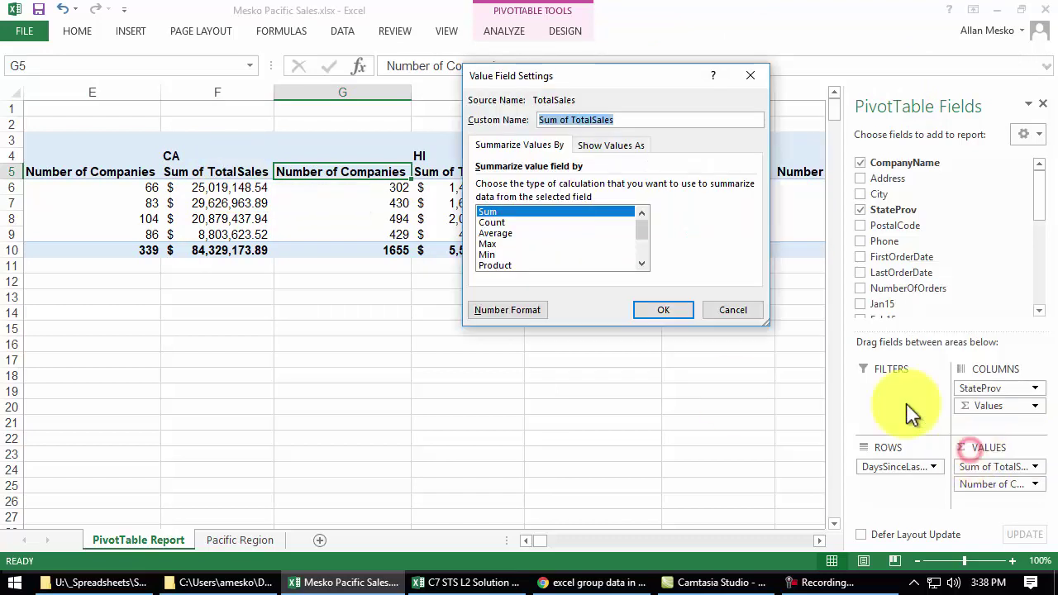
click(574, 119)
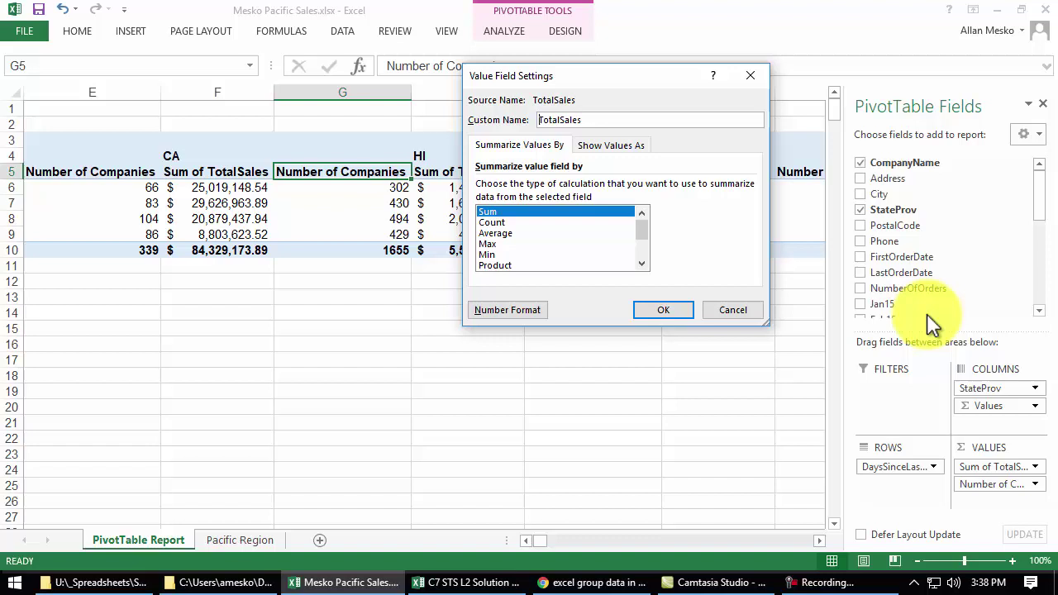
key(Return)
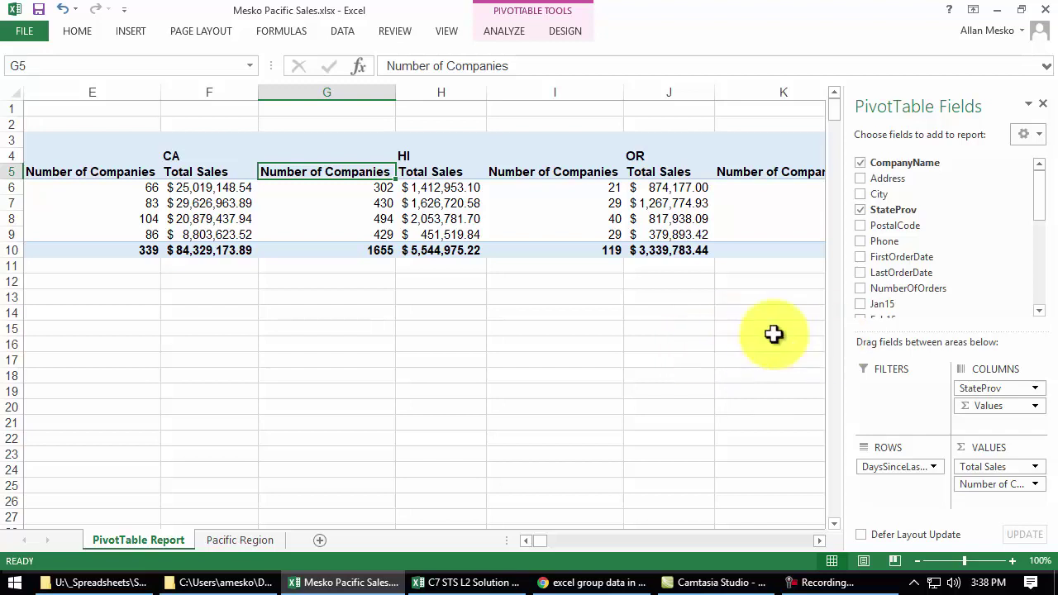
Scroll back to the row labels and AK columns, then open the Print page with Ctrl+P
click(524, 540)
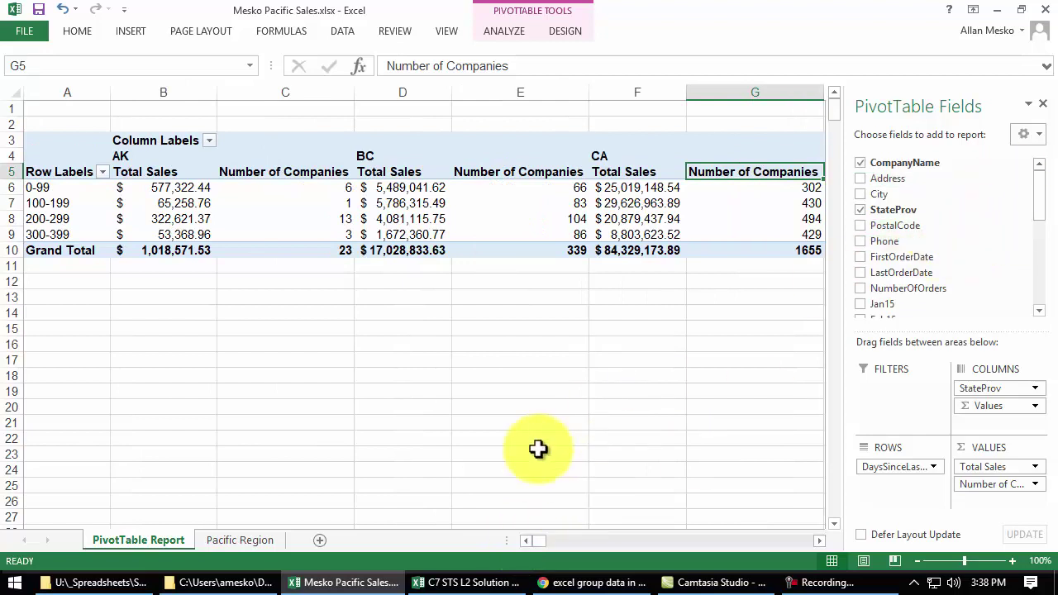
key(ctrl+p)
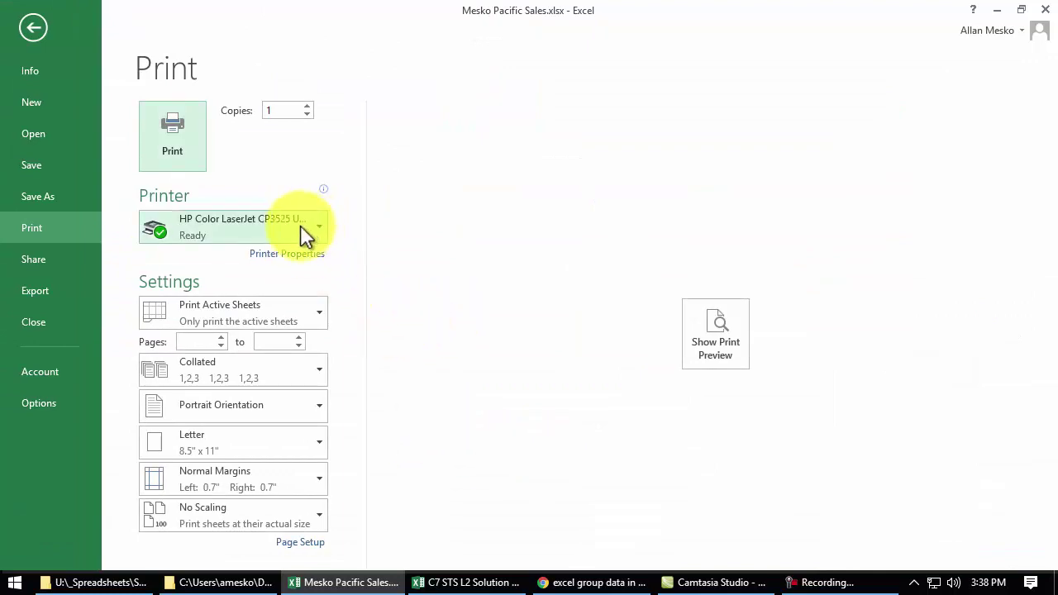
Check the printer list, page through the print preview to page 4, and return to the sheet
click(321, 228)
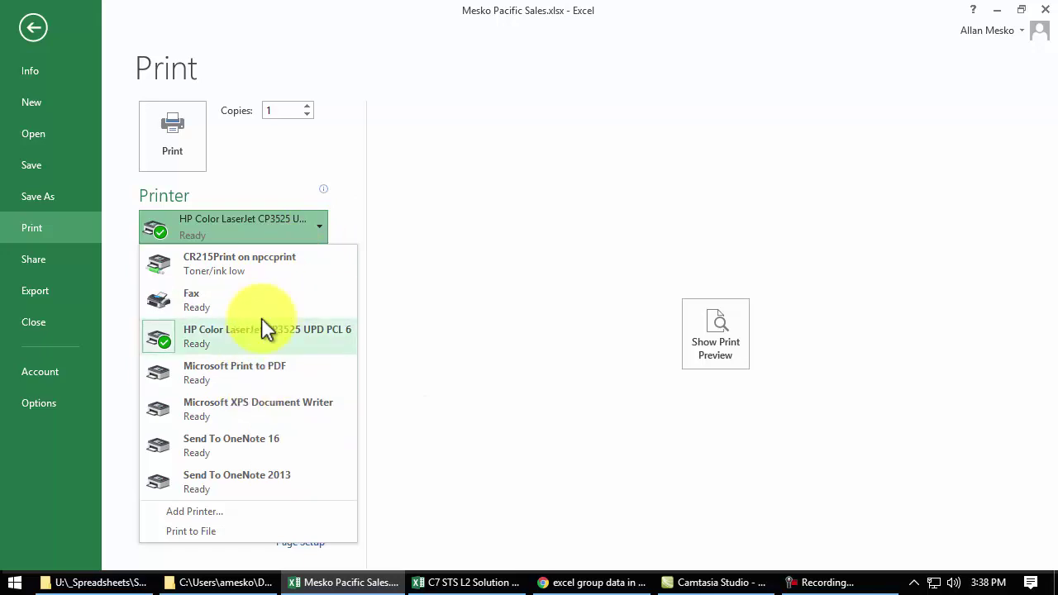
click(594, 261)
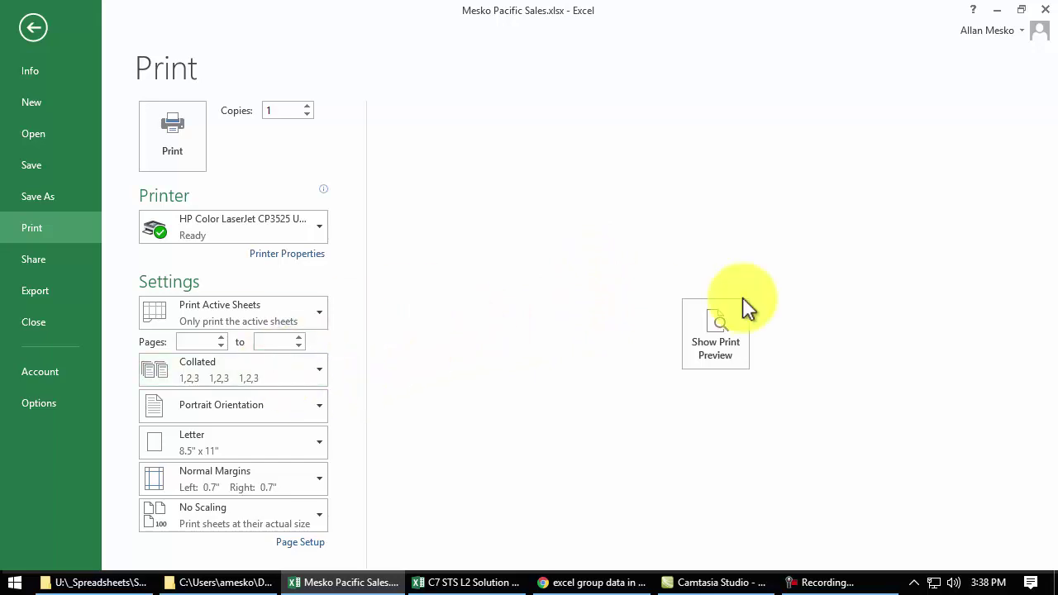
click(720, 332)
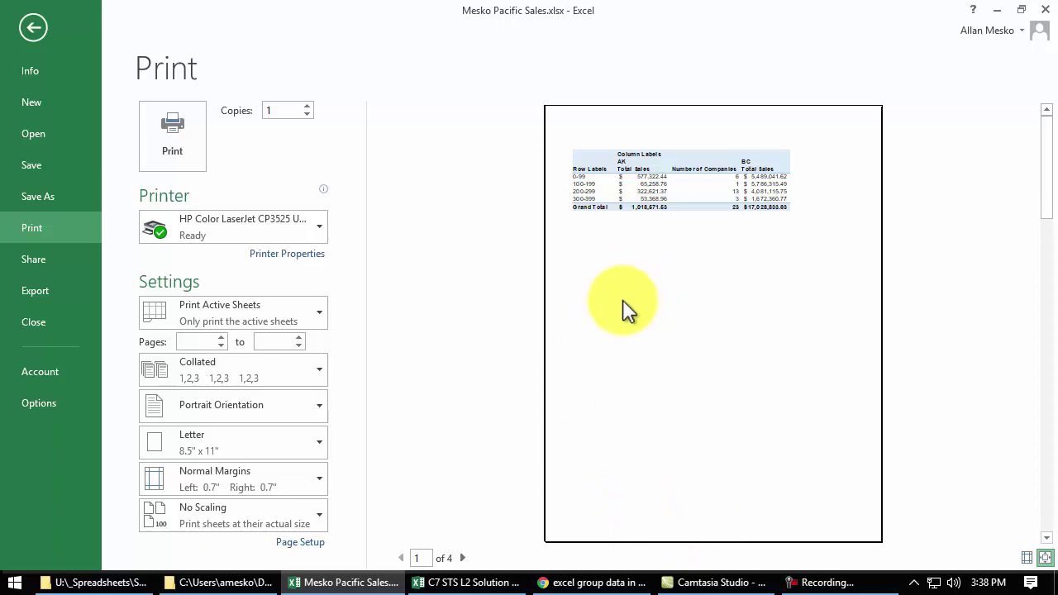
click(462, 558)
click(463, 558)
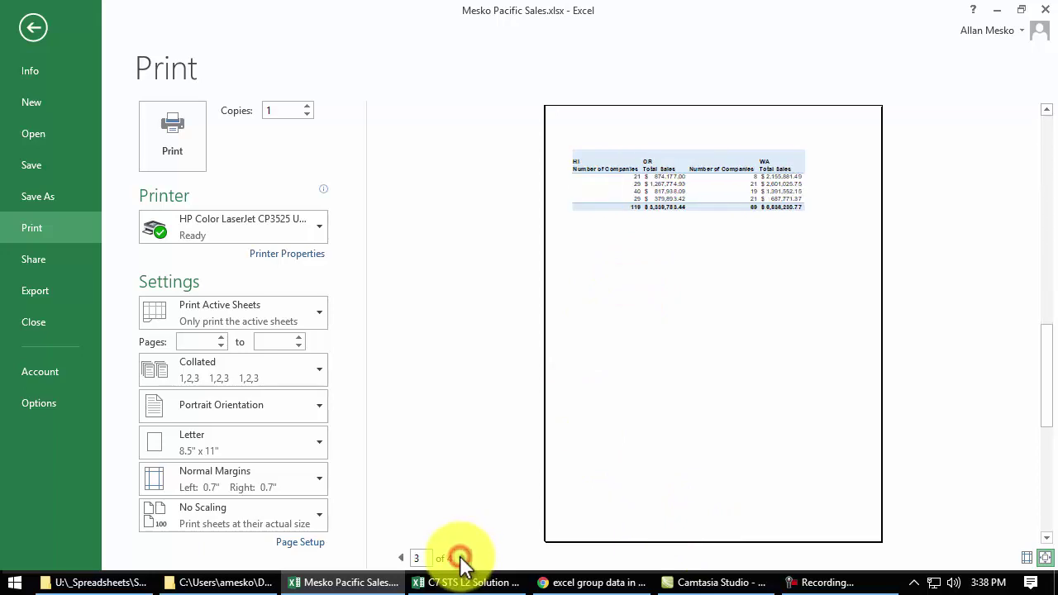
click(462, 559)
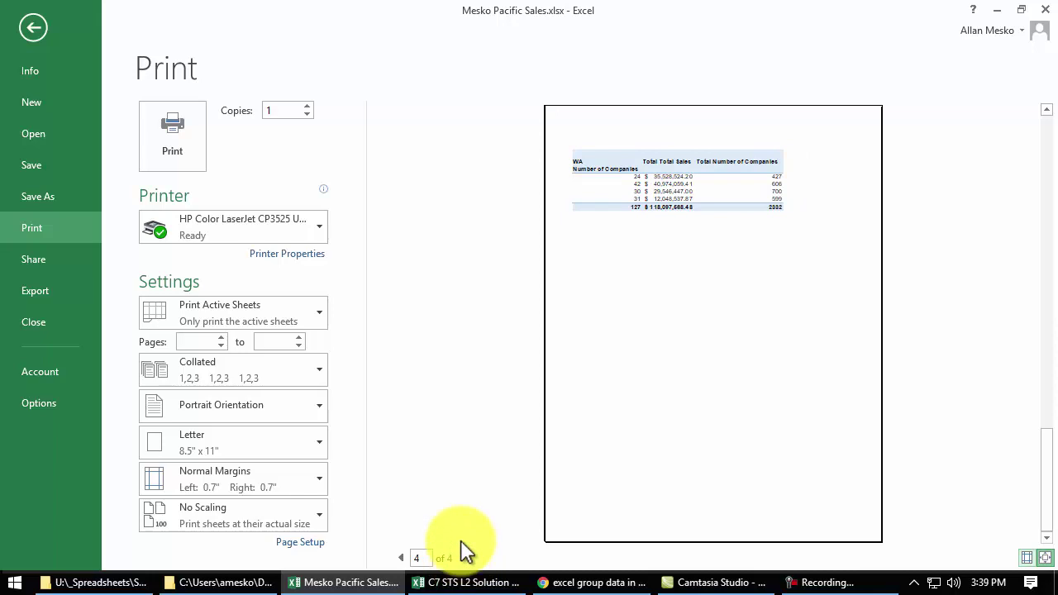
key(Escape)
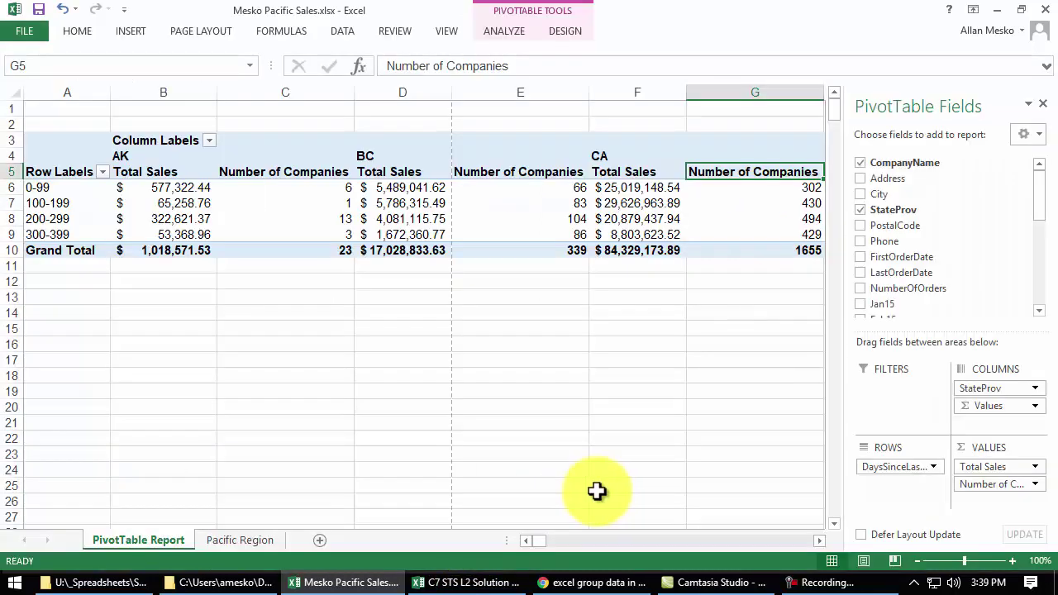
Retype the AK header in C5 as 'Number of' with 'Companies' on a second line
double_click(281, 169)
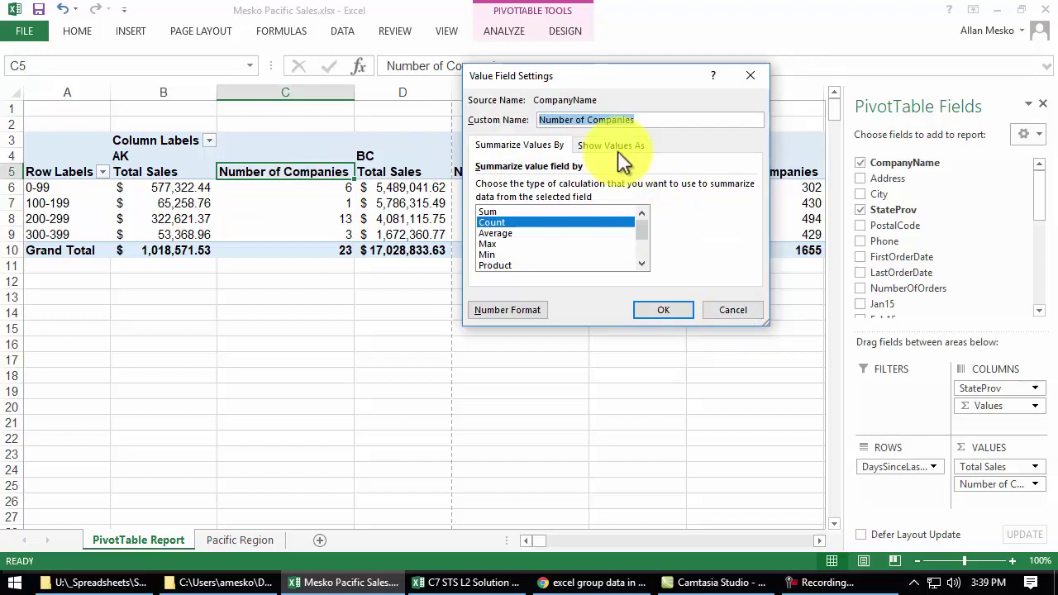
click(749, 76)
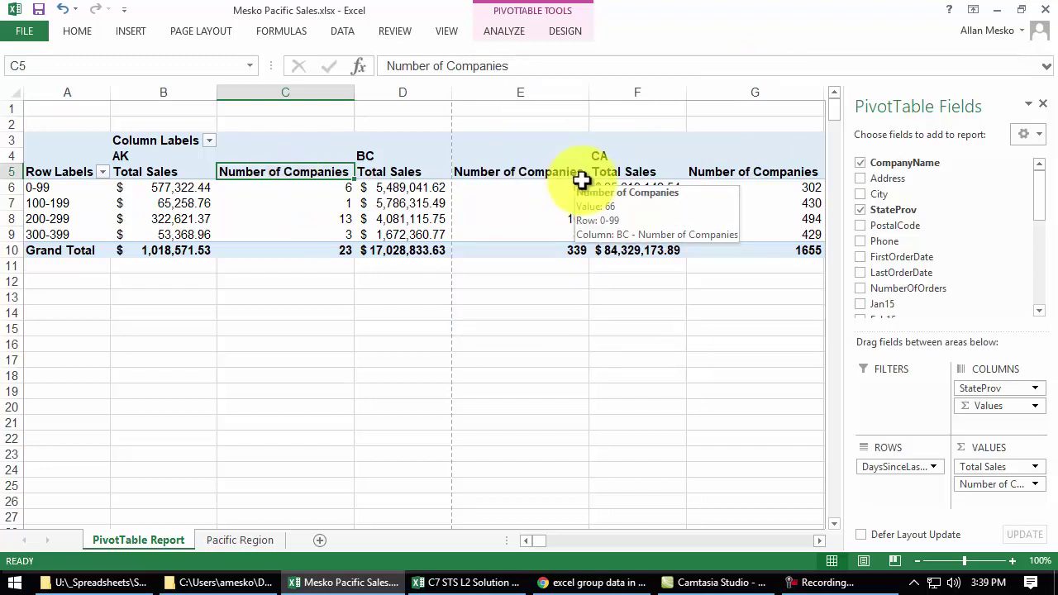
text(n)
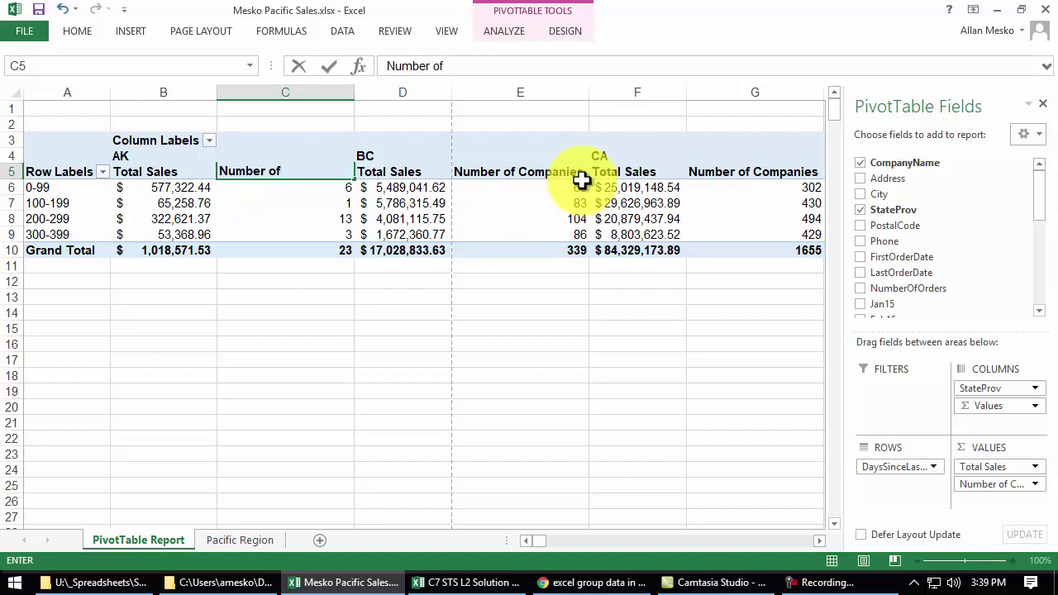
text(umber of)
key(alt+Return)
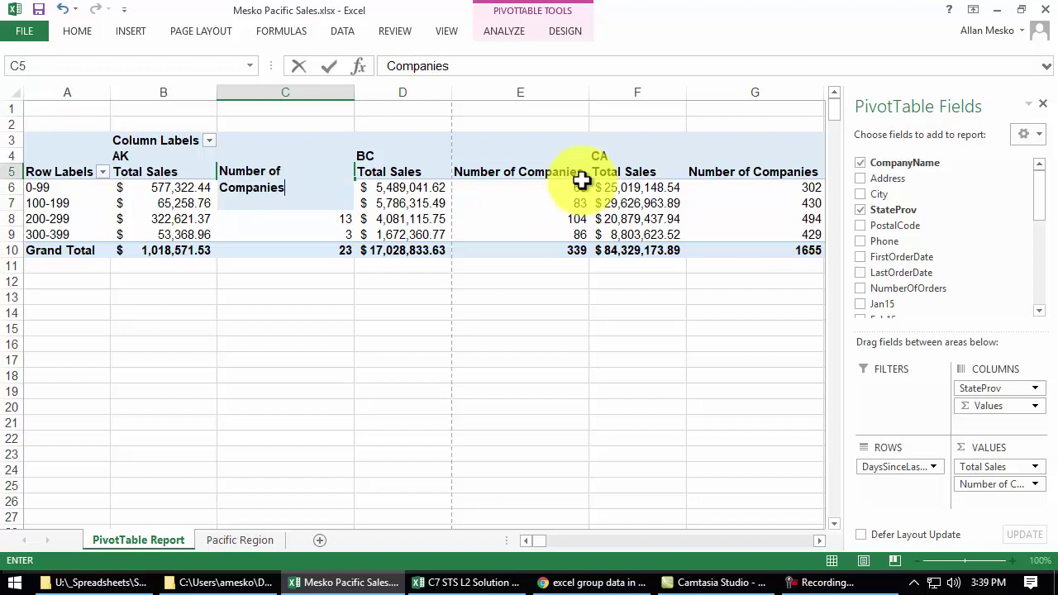
key(Return)
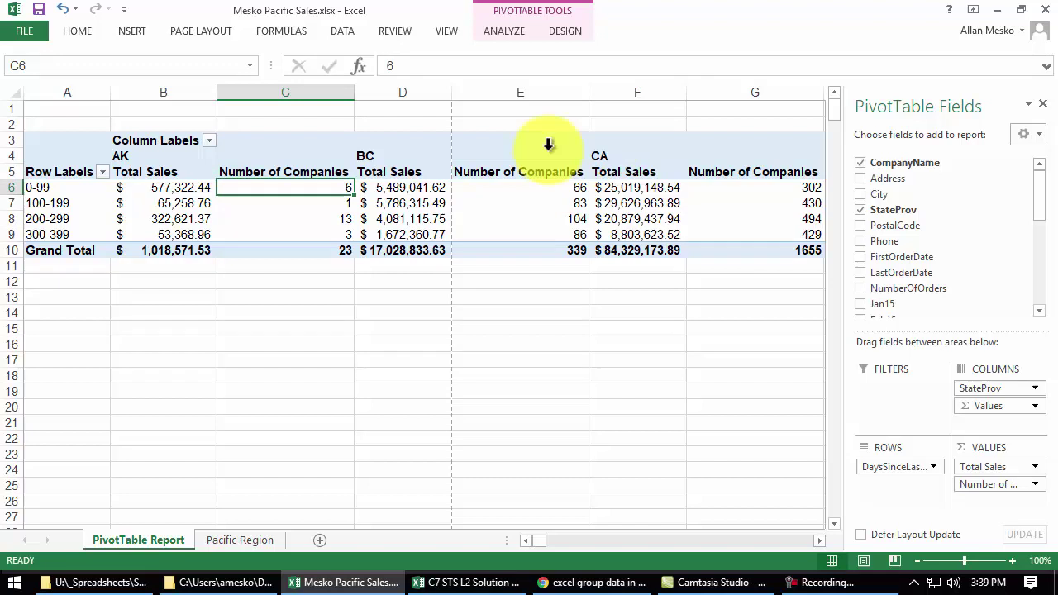
click(292, 172)
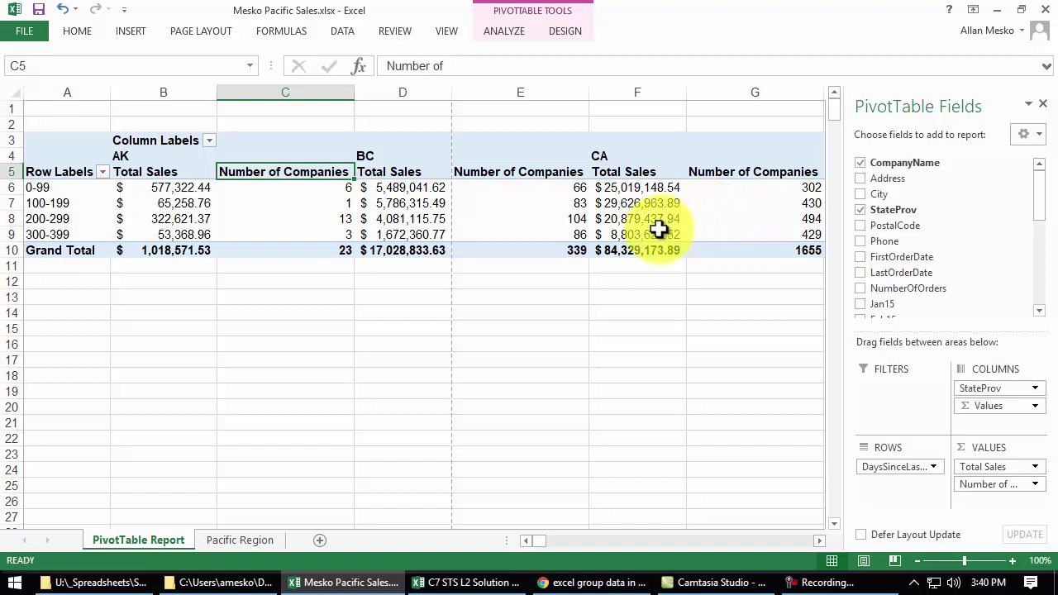
mouse_move(679, 217)
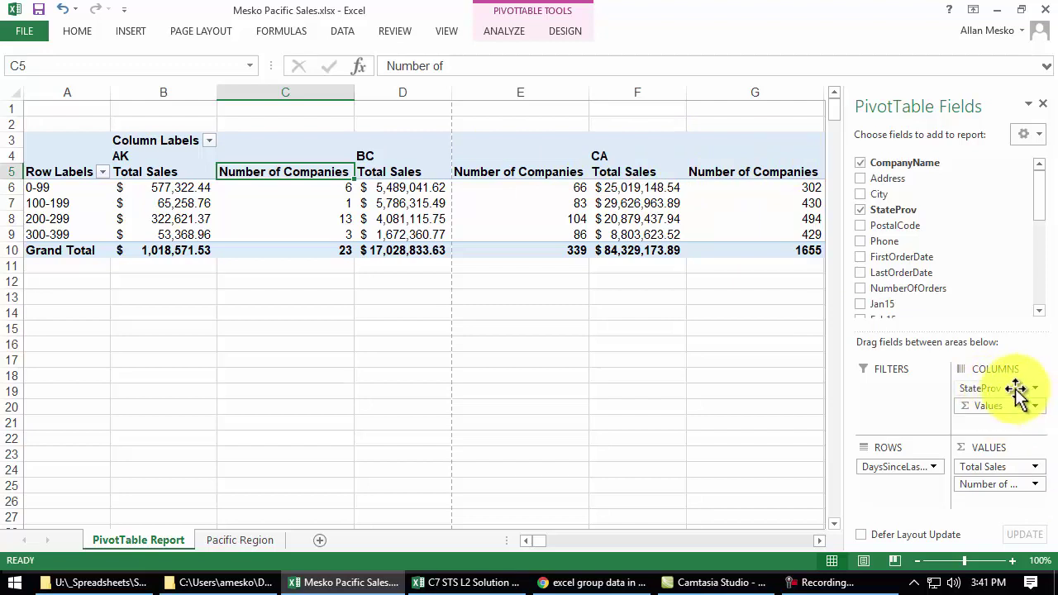
Move StateProv into the report filter, select the 0-99, 100-199 and 300-399 bin labels, and list the states
drag(1017, 388, 906, 392)
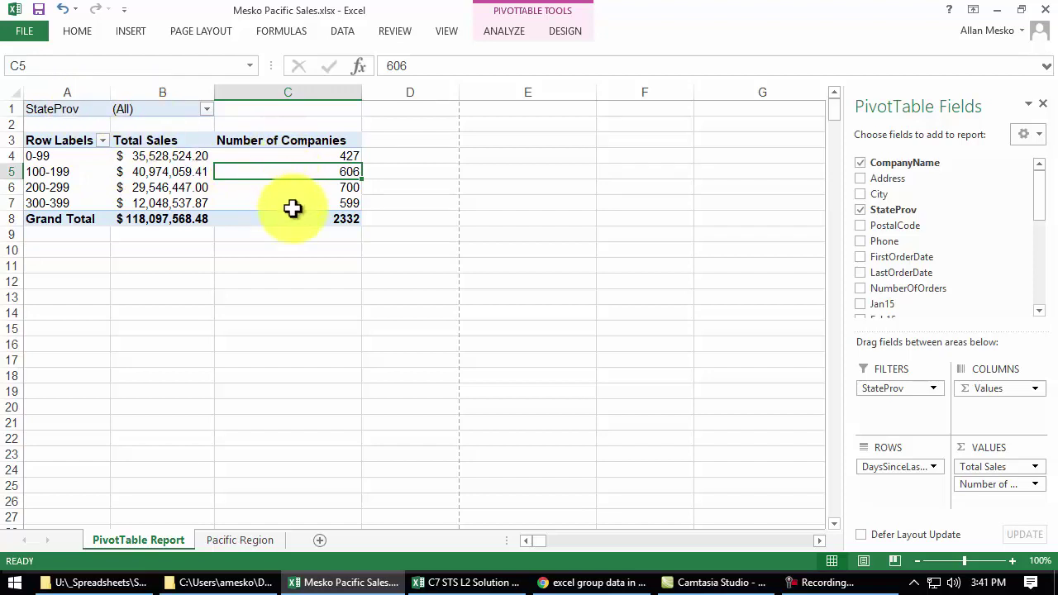
click(69, 157)
click(71, 172)
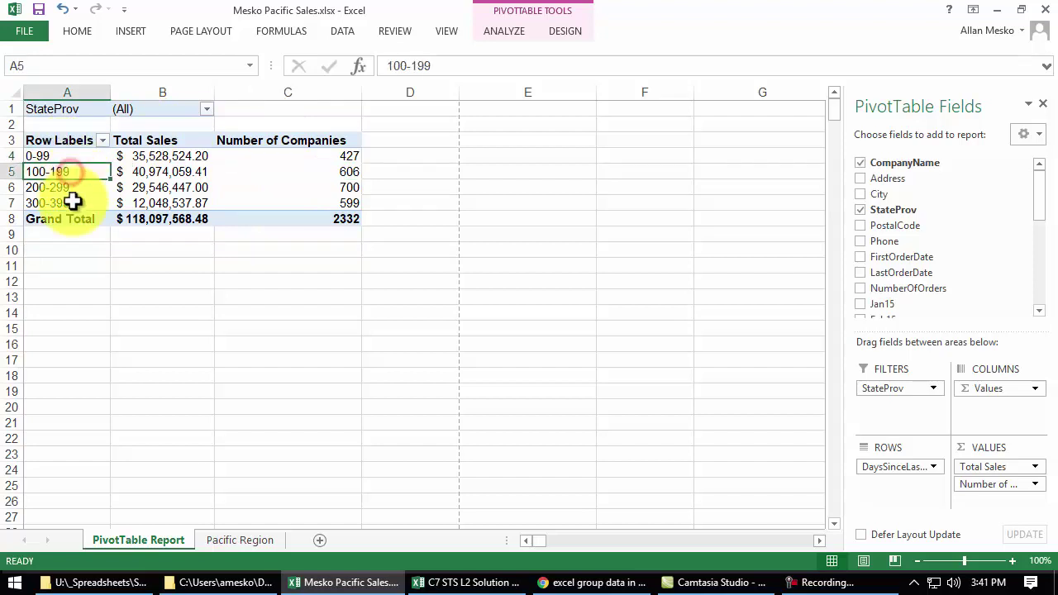
click(74, 203)
click(206, 109)
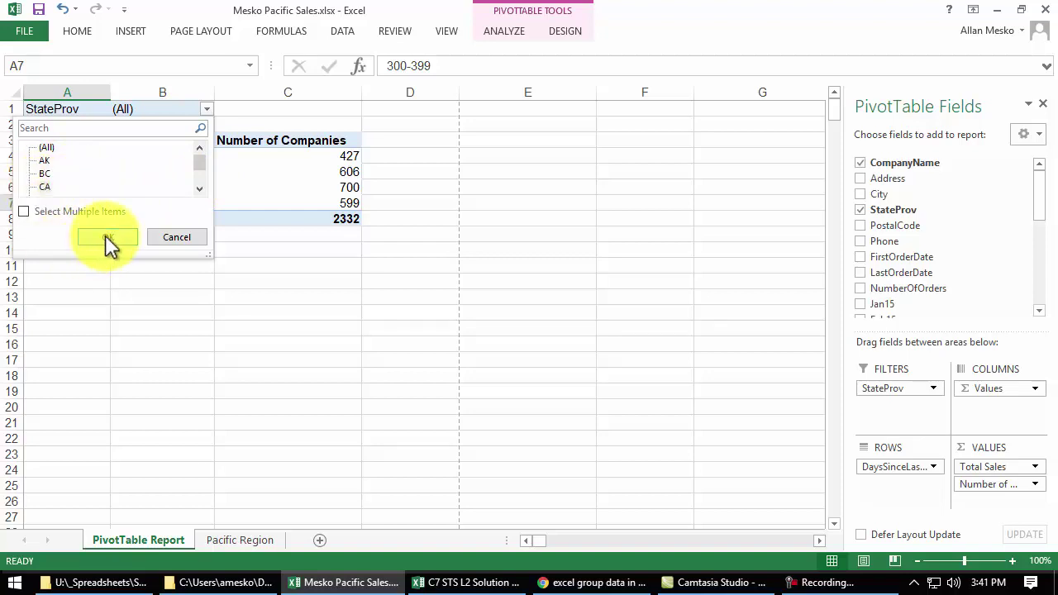
Try a CA-only filter, then allow multiple items and show only AK and HI
click(45, 187)
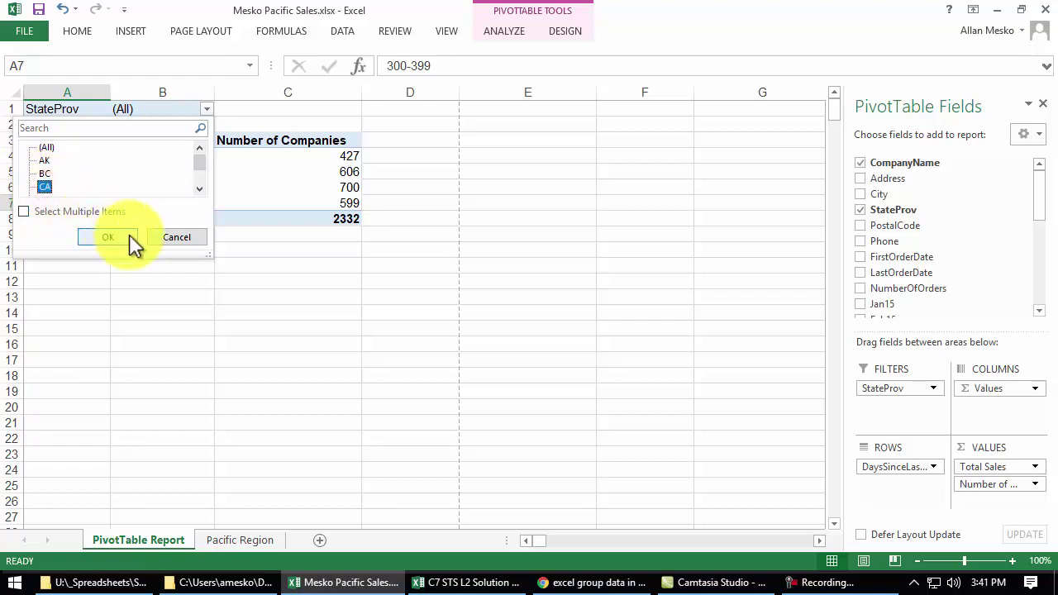
click(107, 237)
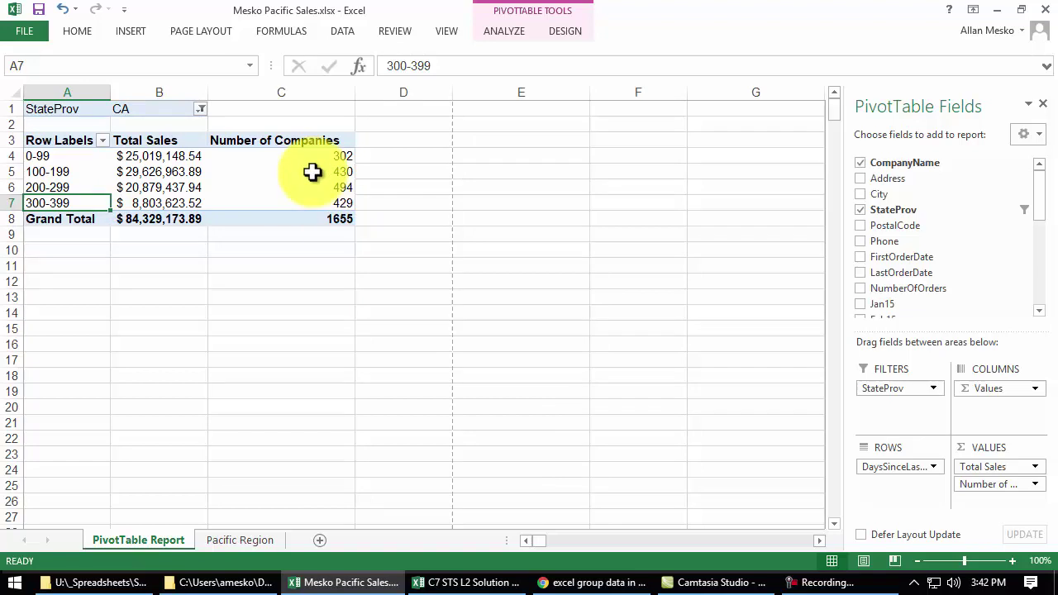
click(200, 109)
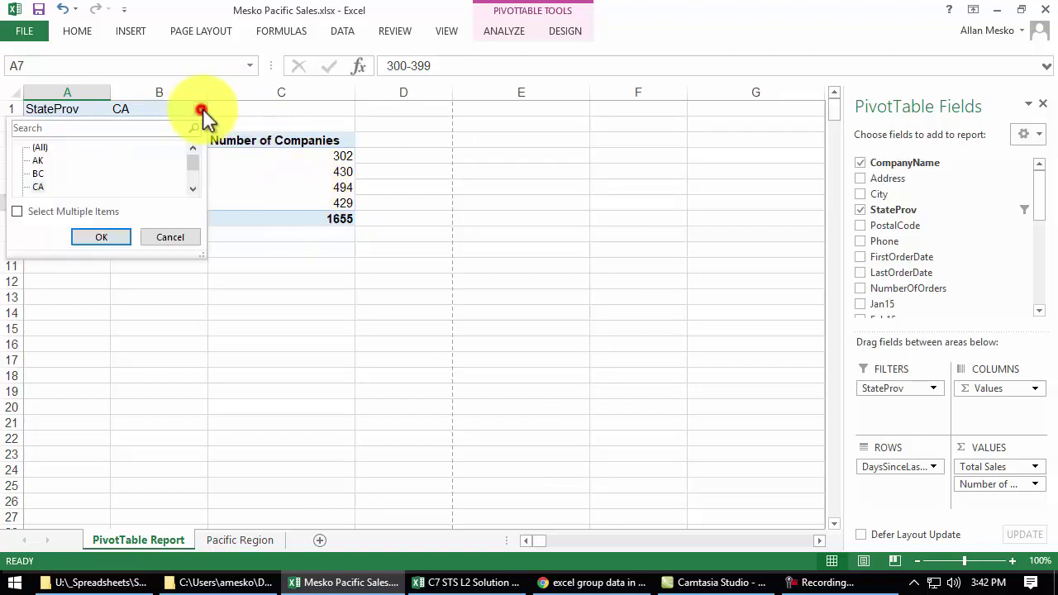
click(16, 211)
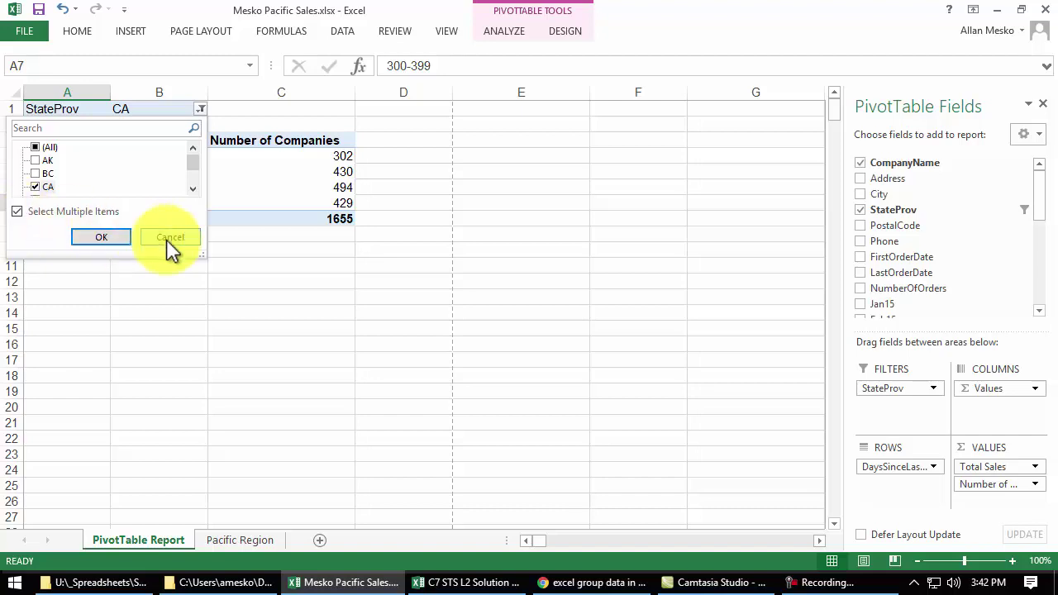
drag(204, 258, 230, 407)
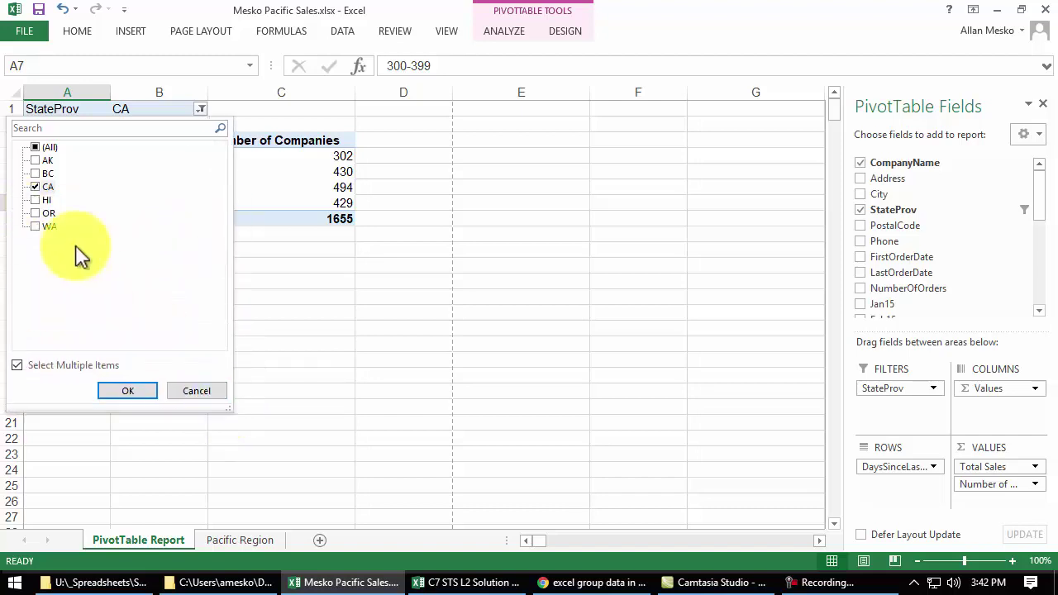
click(35, 187)
click(36, 159)
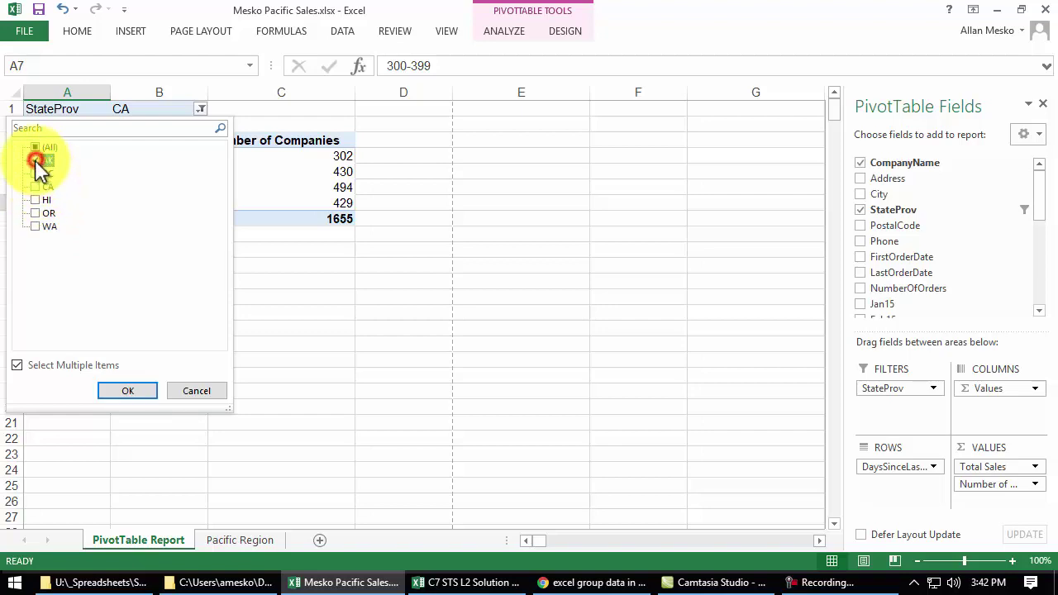
click(39, 200)
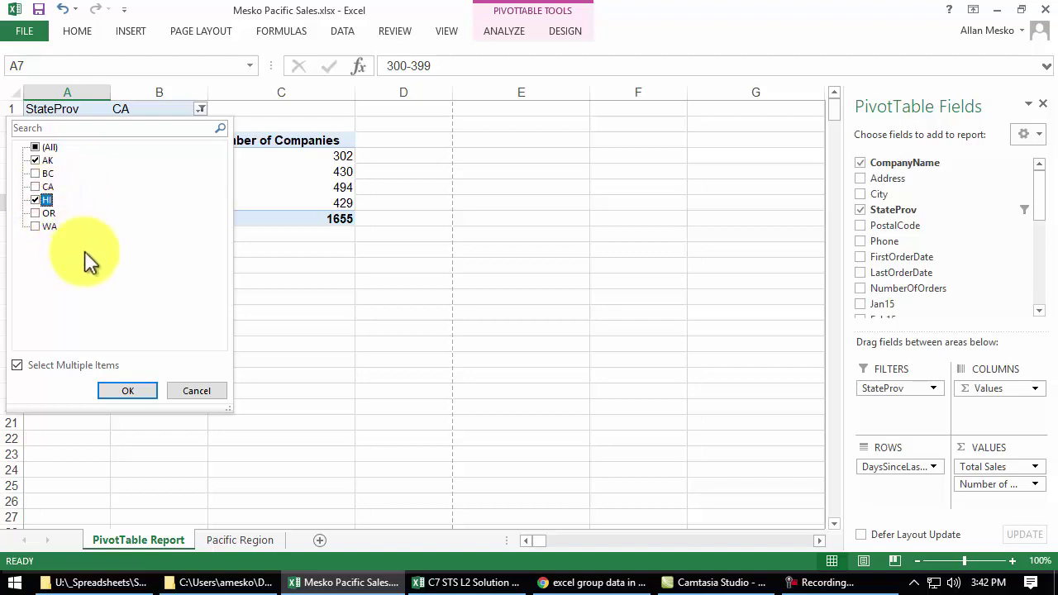
click(110, 386)
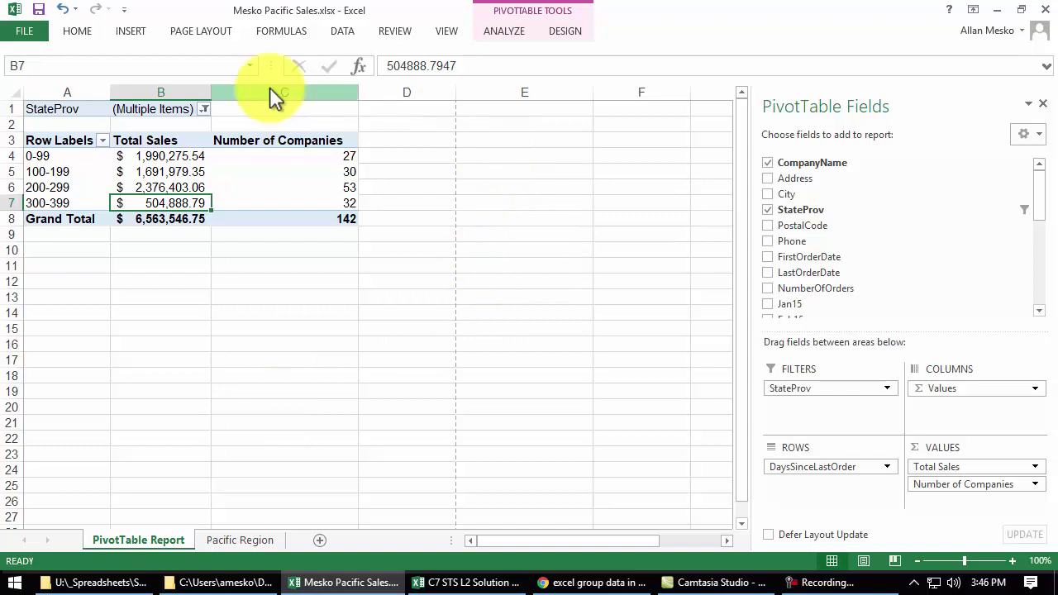
Open the Insert Chart dialog from INSERT > PivotChart, previewing a Clustered Column of Total Sales
click(133, 32)
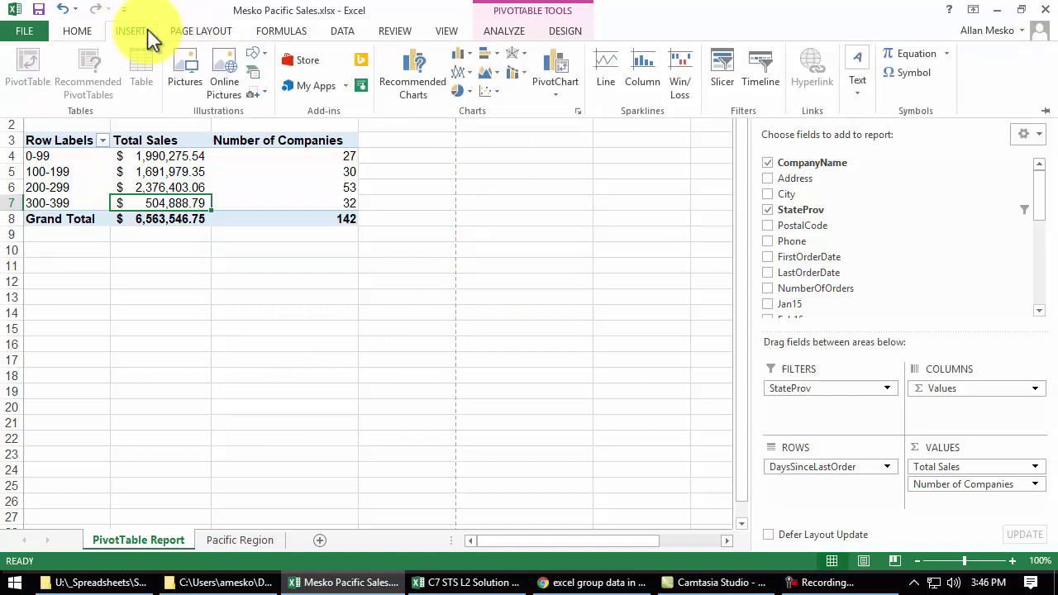
click(569, 85)
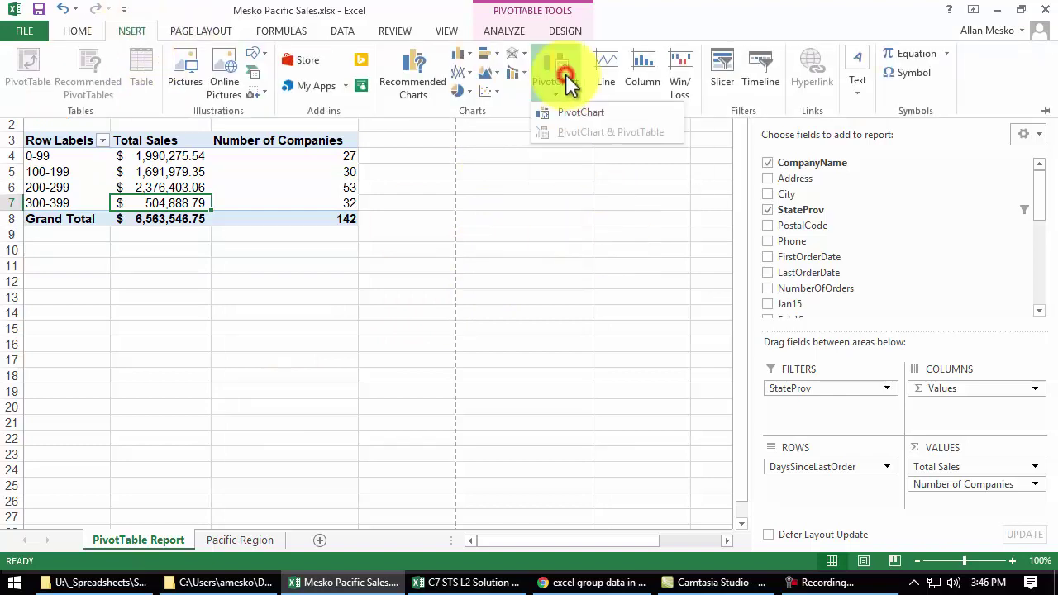
click(583, 115)
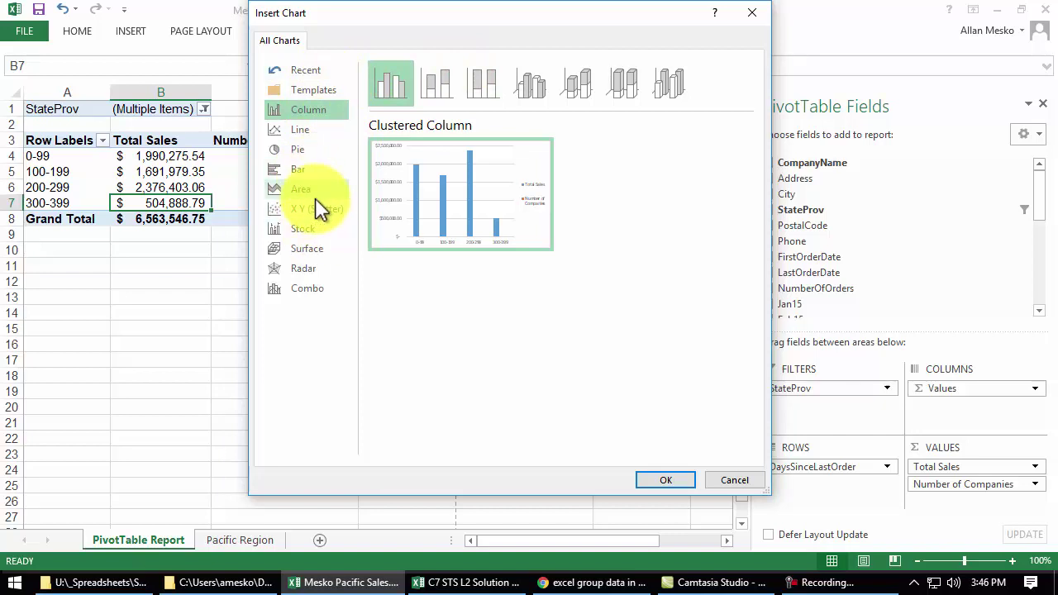
mouse_move(507, 203)
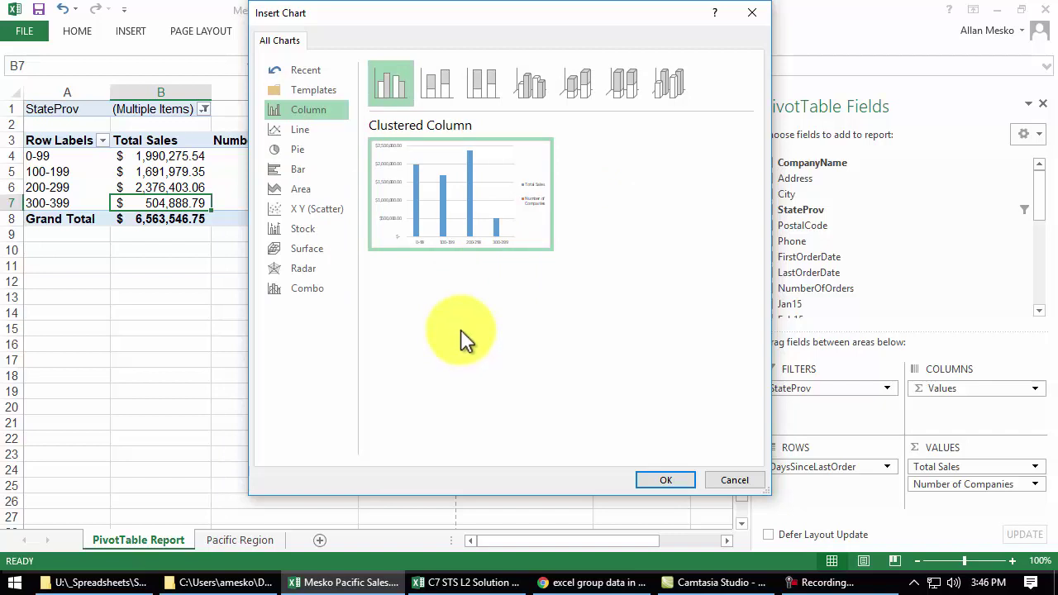
Insert a Combo PivotChart: Total Sales as columns, Number of Companies as a secondary-axis line
click(314, 288)
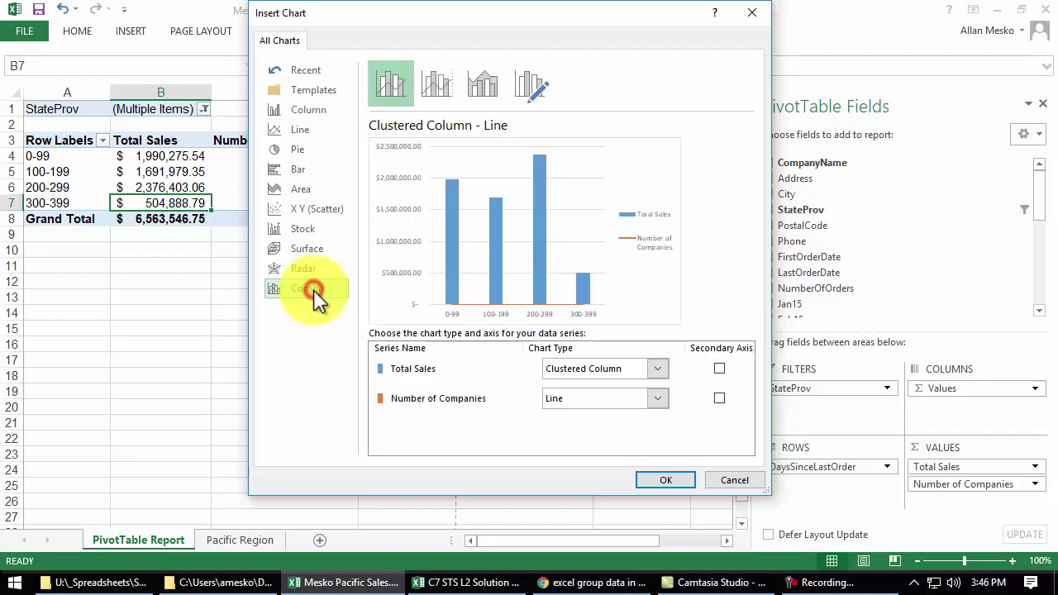
click(719, 400)
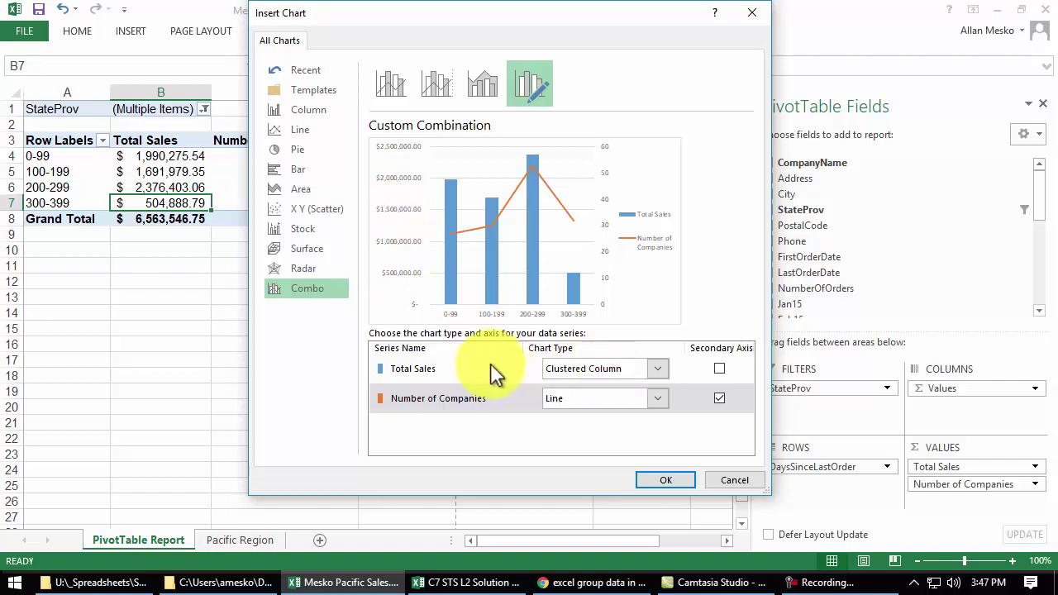
click(418, 371)
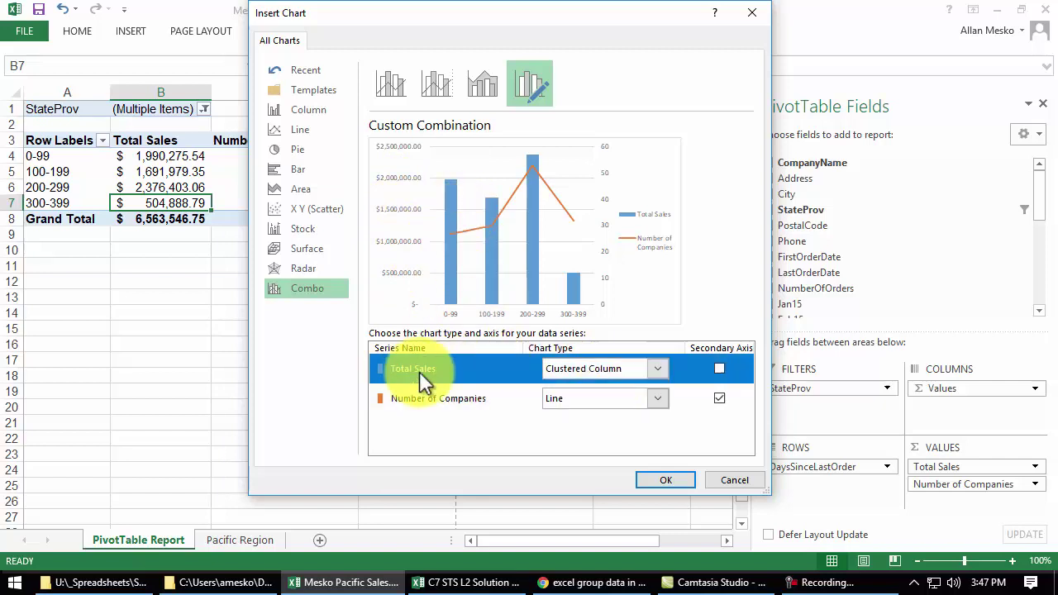
click(426, 399)
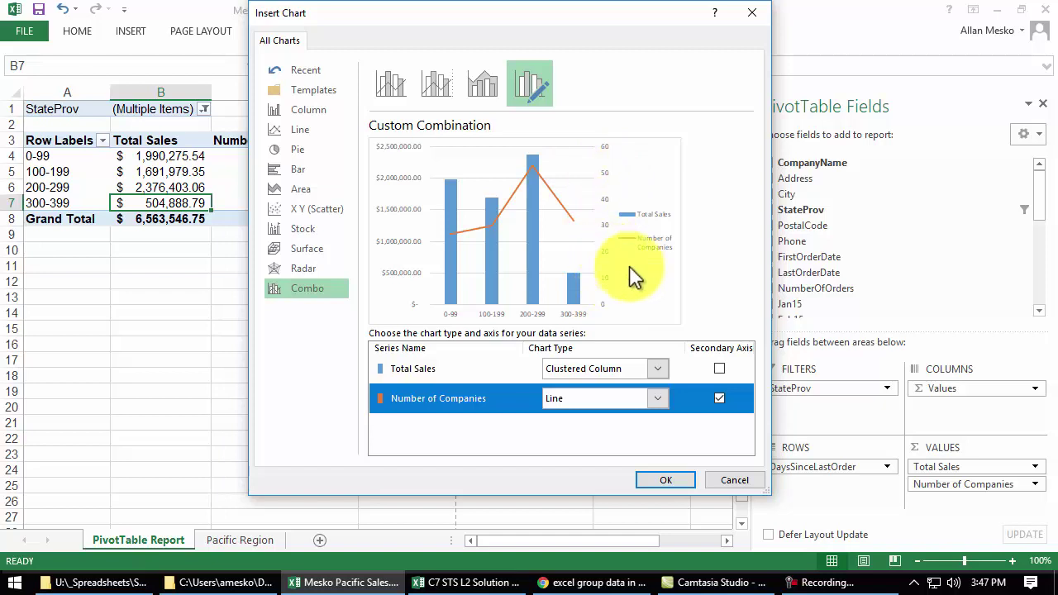
click(667, 480)
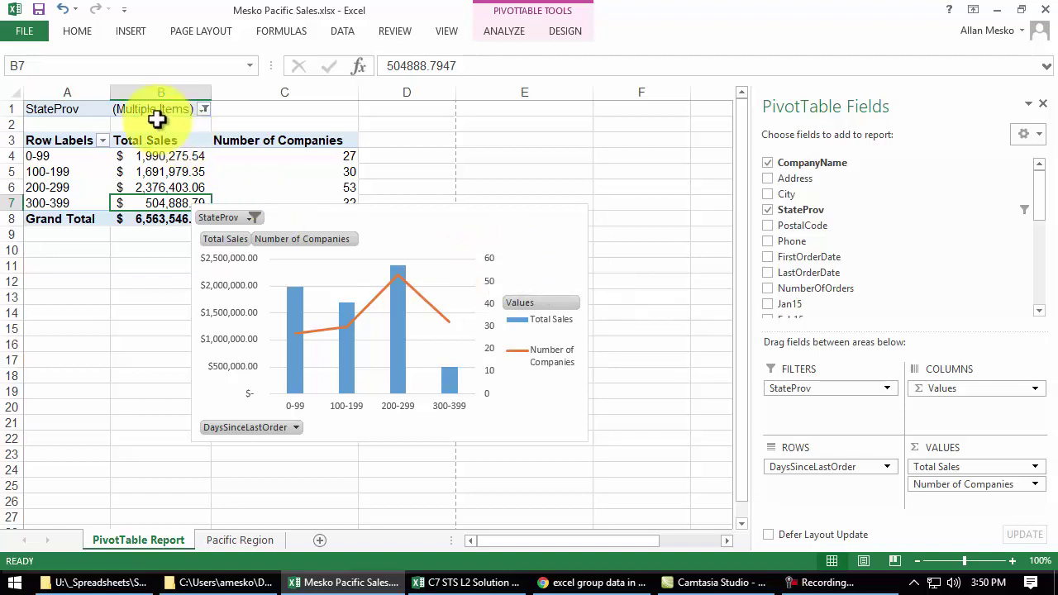
Reset the StateProv filter to (All) and drag the PivotChart below the pivot table
click(204, 110)
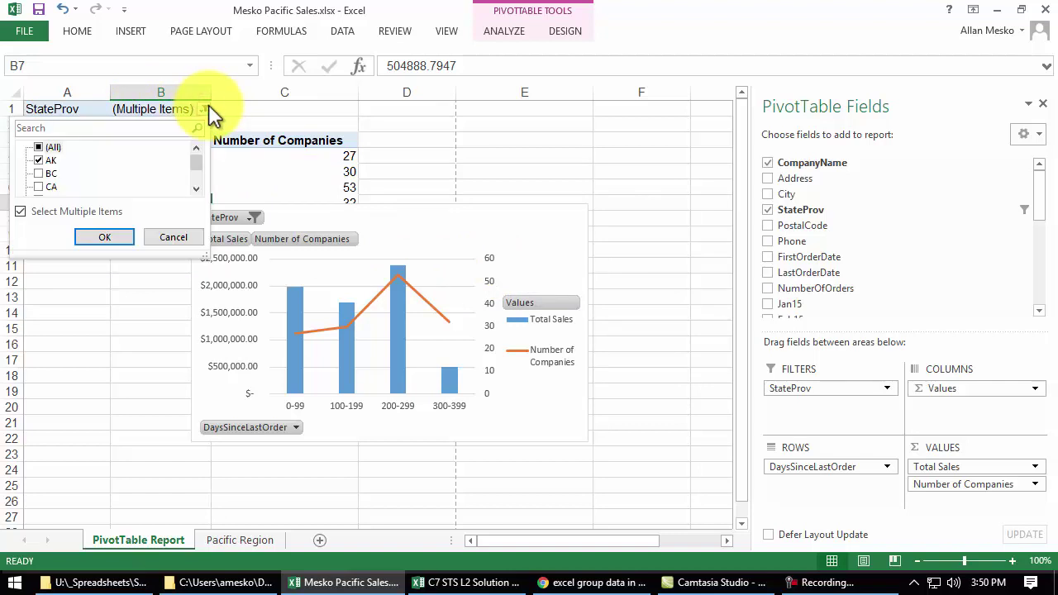
click(208, 257)
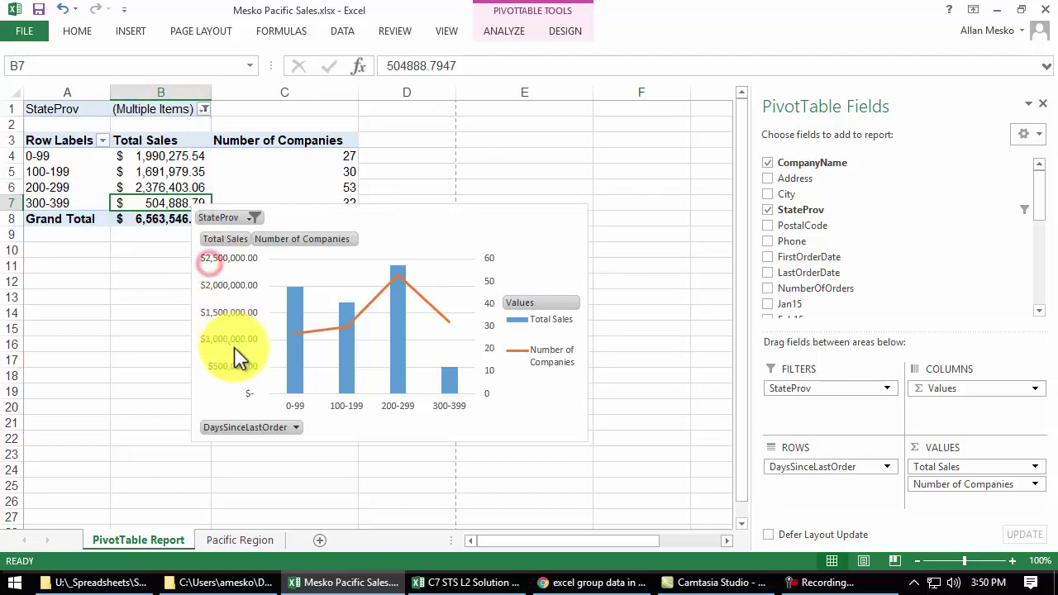
click(203, 111)
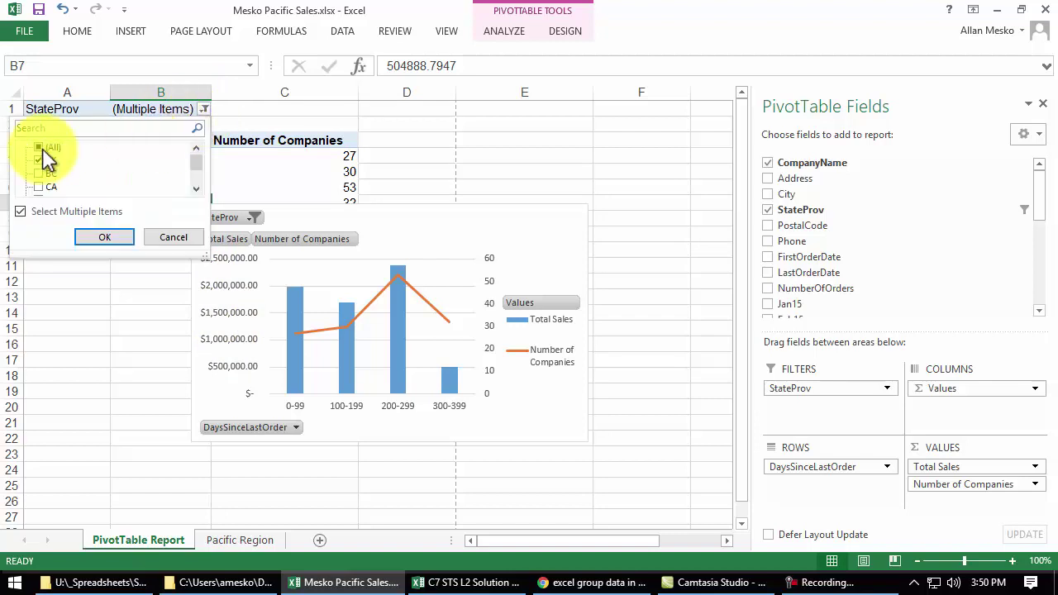
click(42, 149)
click(105, 238)
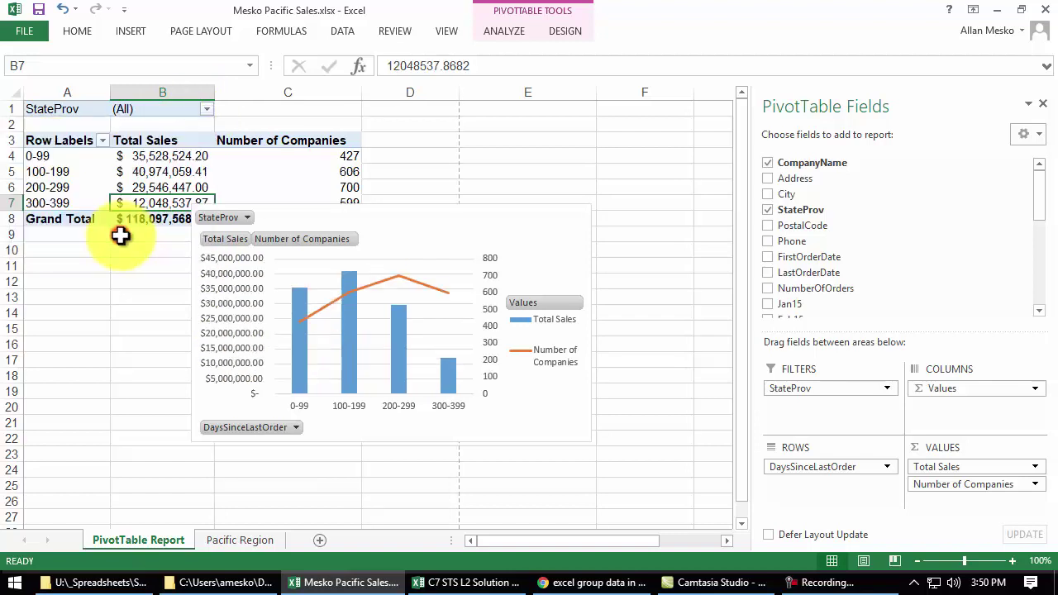
click(405, 287)
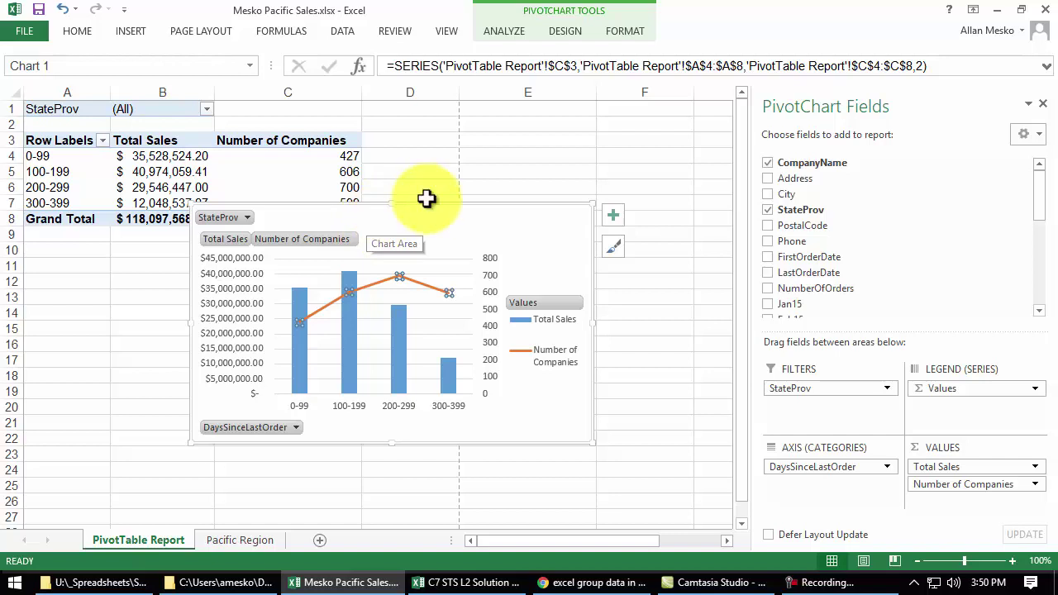
drag(427, 206, 464, 279)
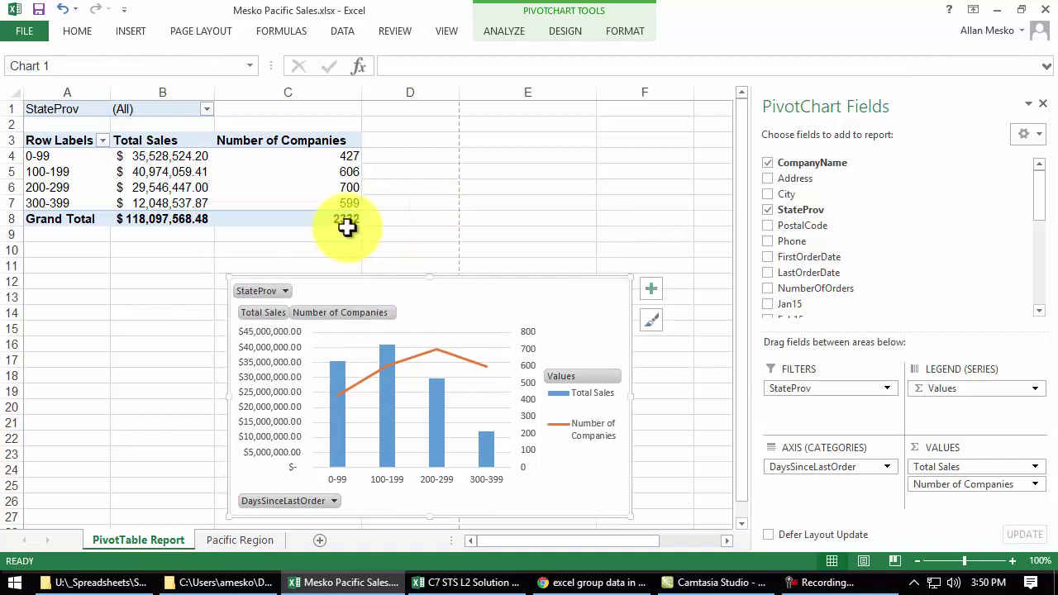